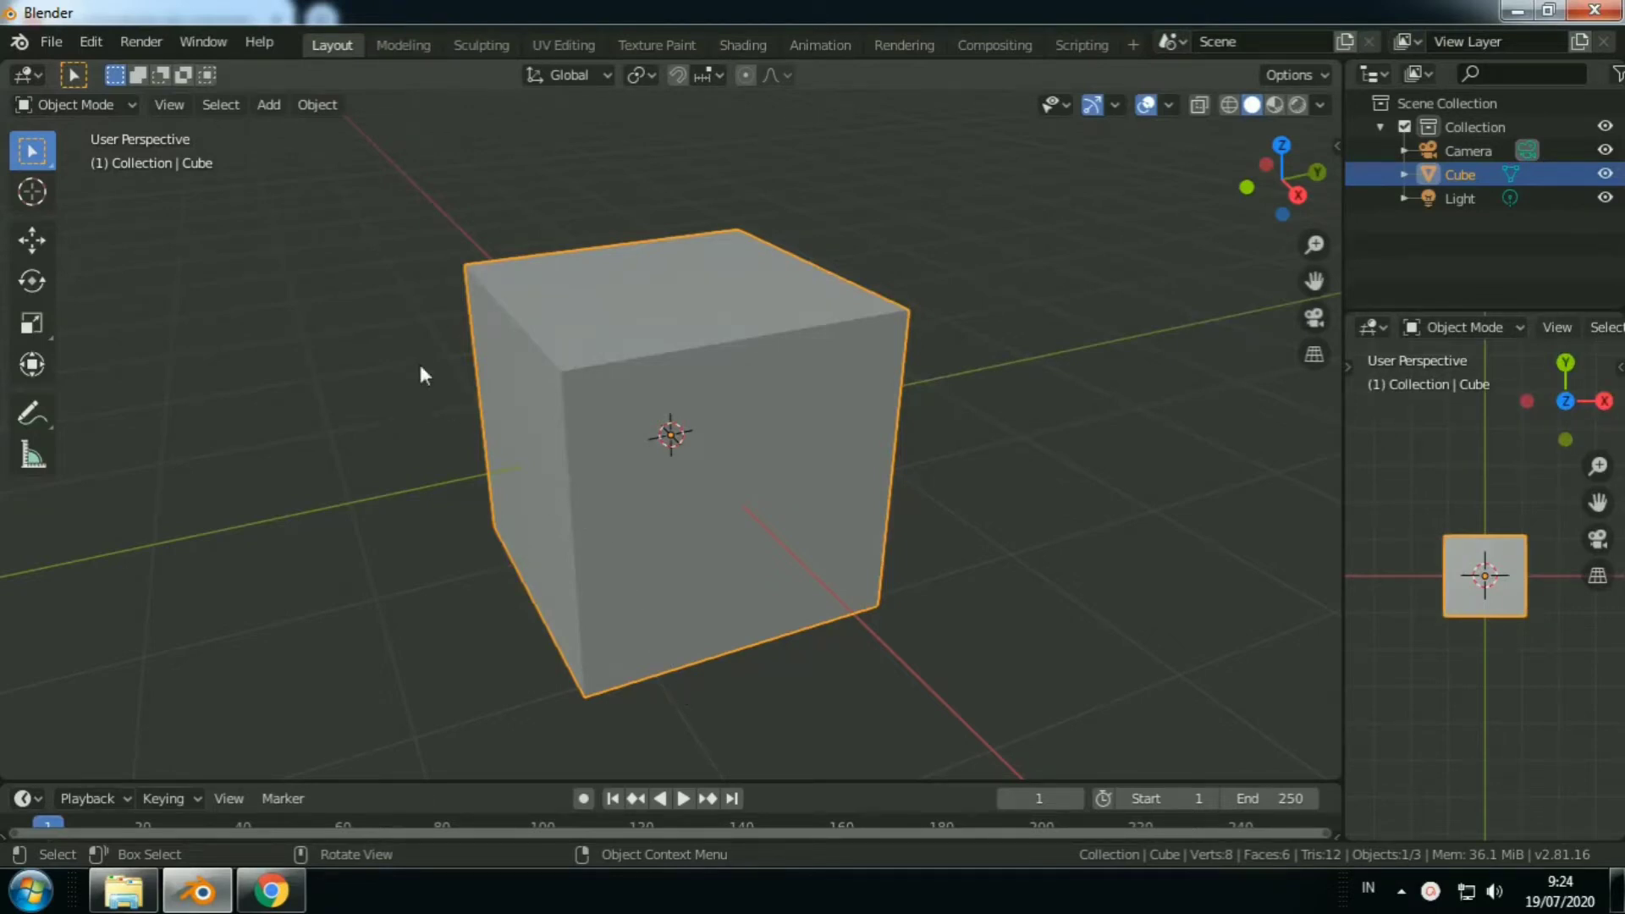
Zoom and orbit the view so the cube is seen front-on.
scroll(647, 290, "down", 2)
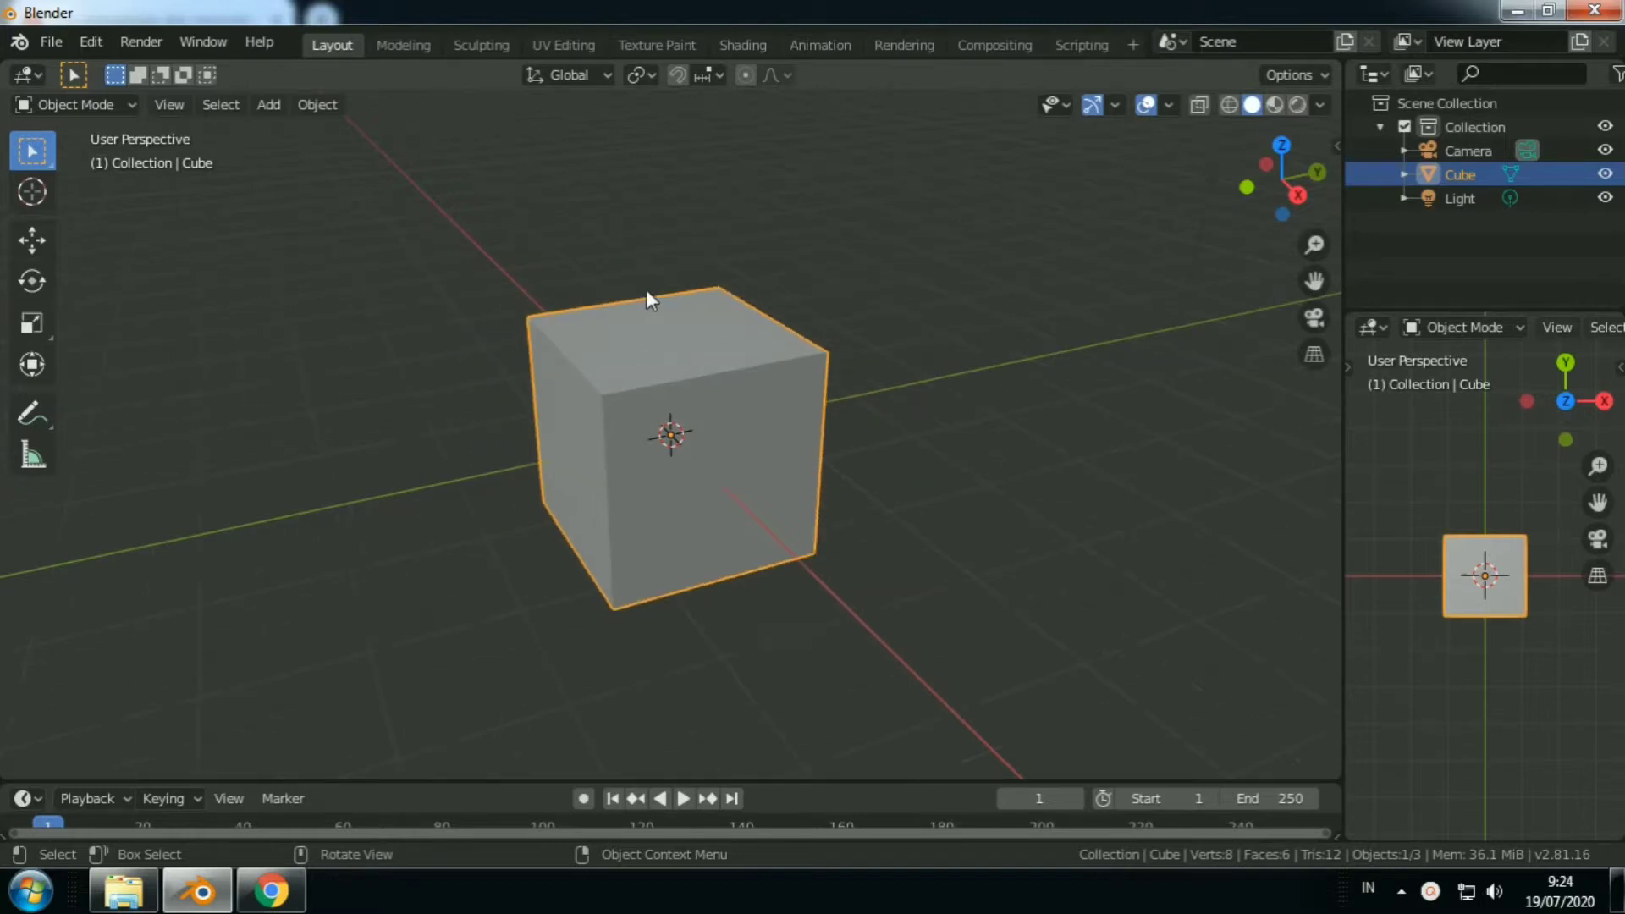
scroll(647, 289, "down", 3)
scroll(647, 290, "up", 2)
scroll(648, 291, "up", 2)
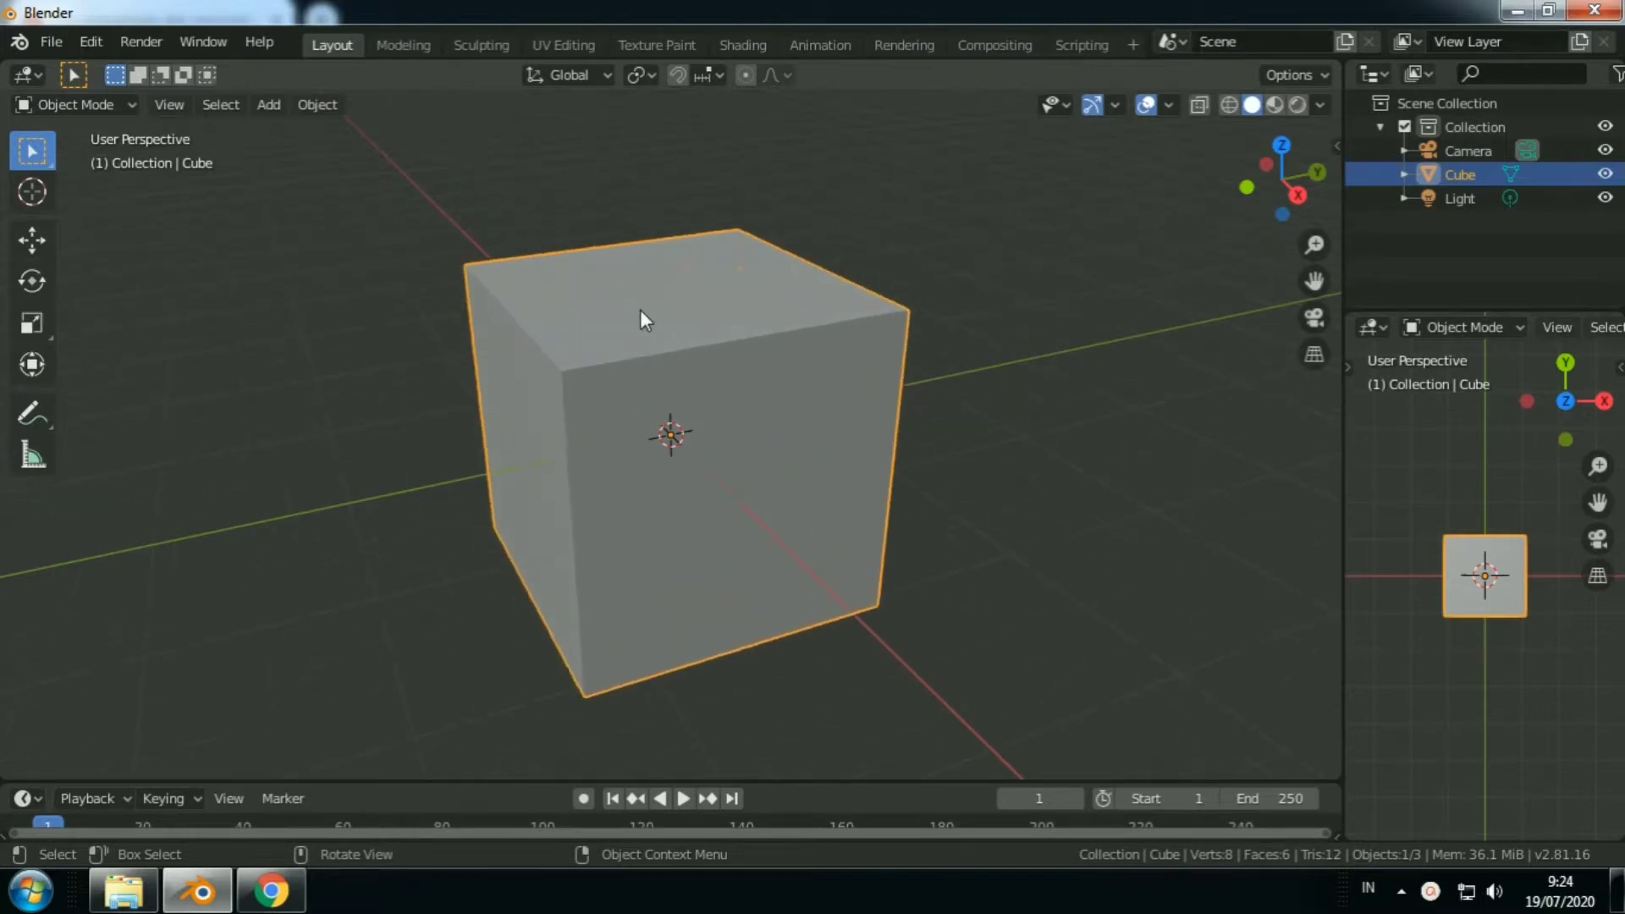
scroll(645, 311, "down", 1)
scroll(644, 312, "down", 1)
scroll(645, 319, "down", 1)
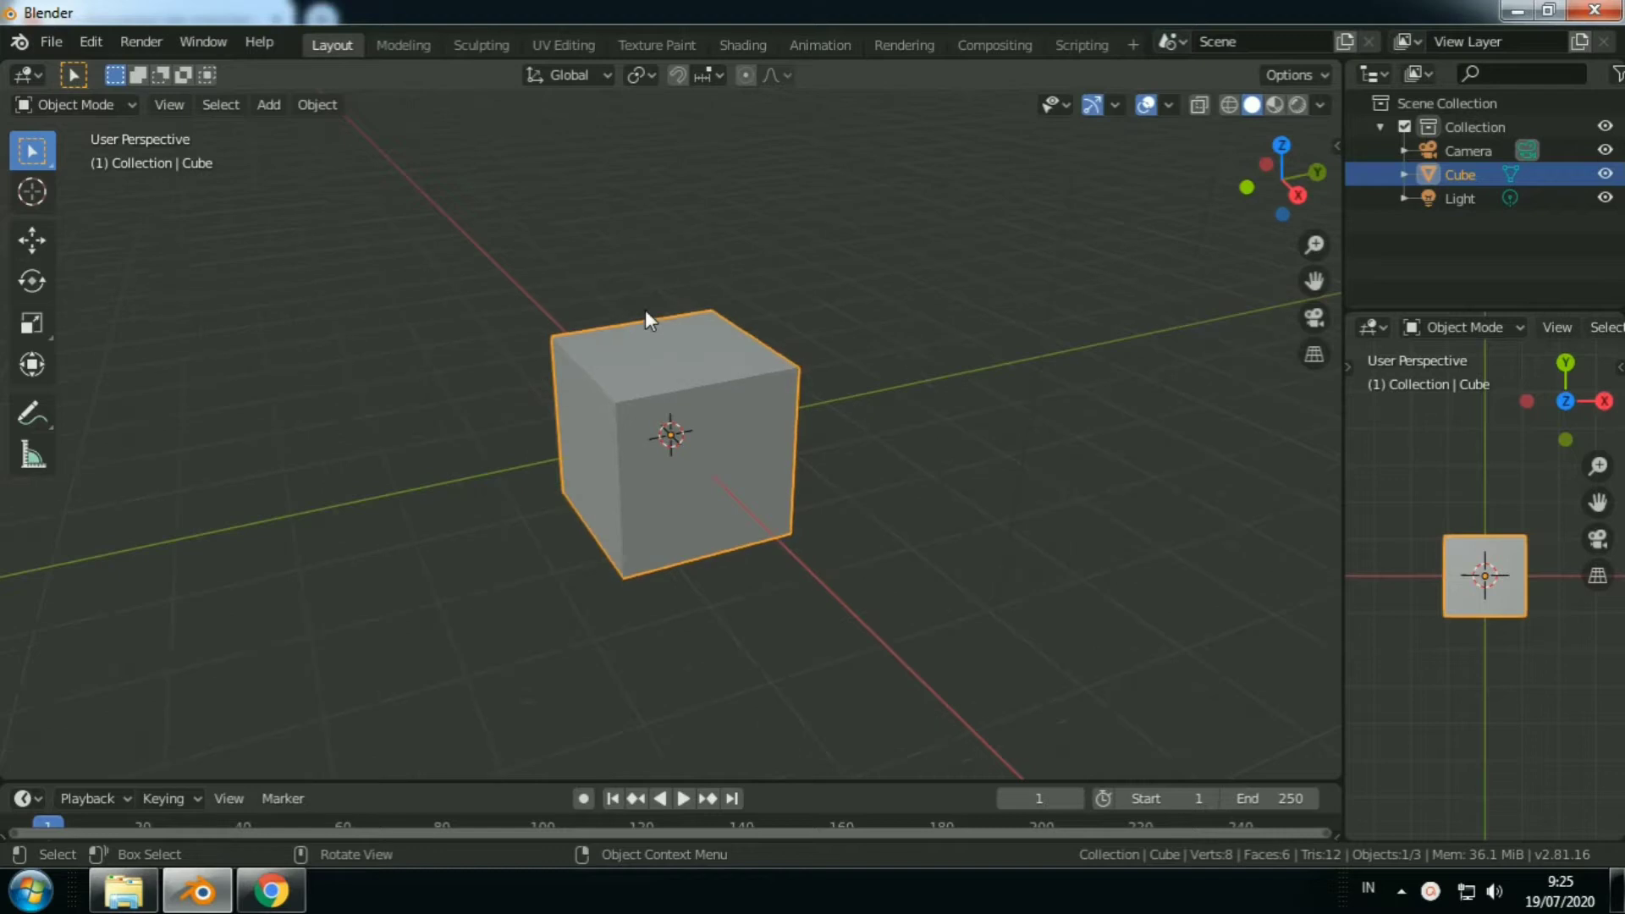
scroll(645, 311, "up", 1)
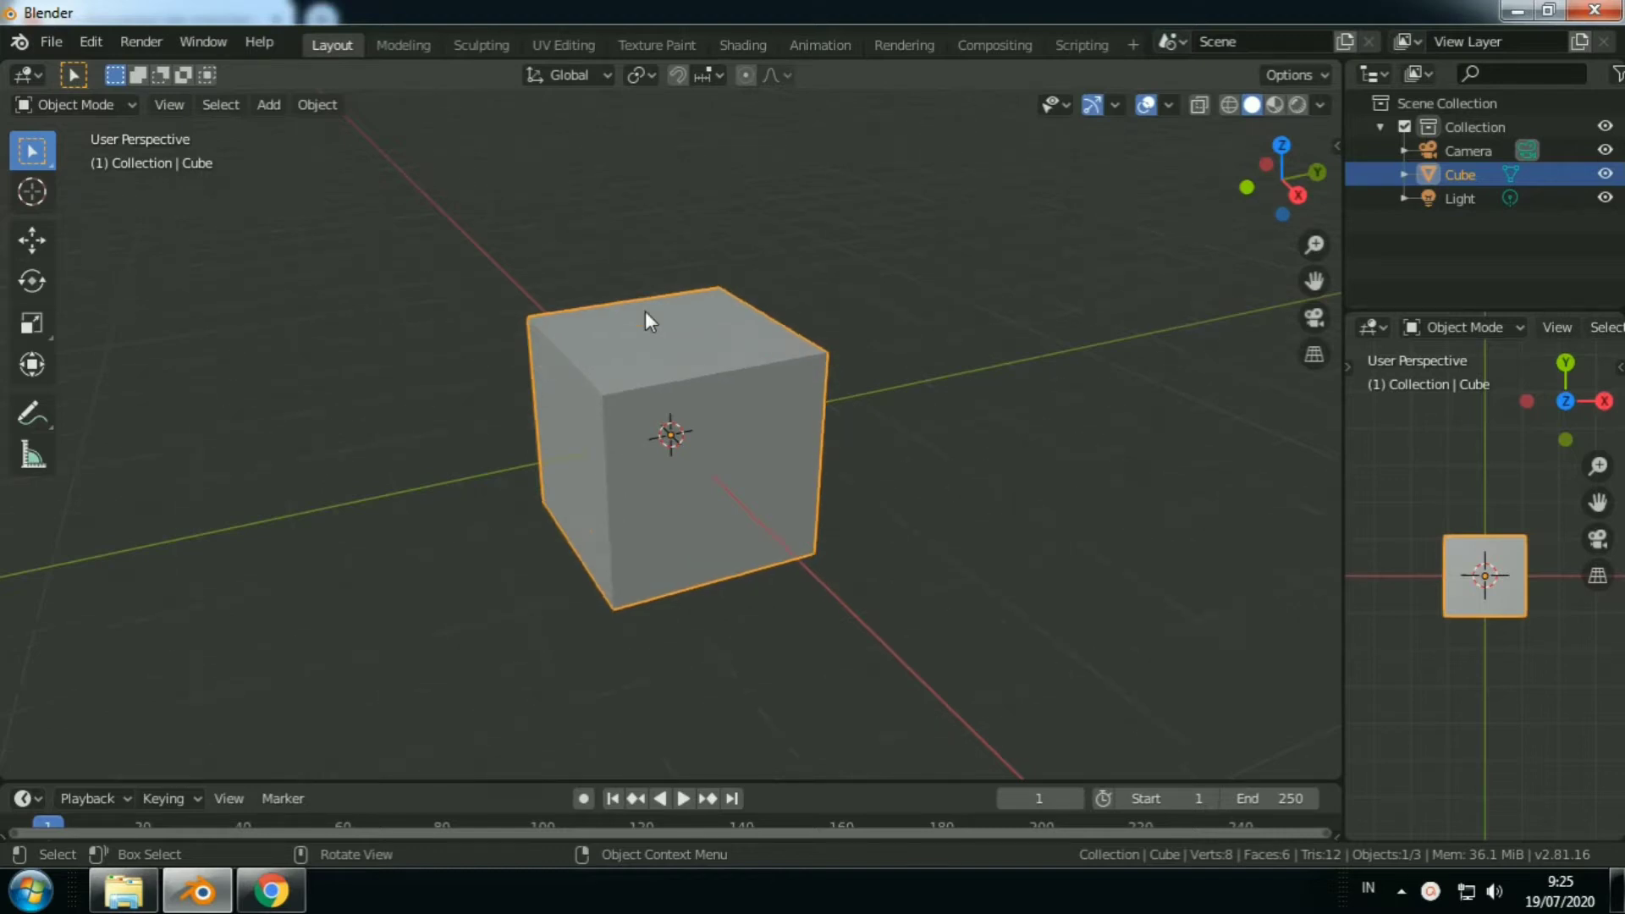
scroll(645, 312, "up", 1)
scroll(846, 328, "down", 1)
mouse_move(878, 331)
middle_mouse_down()
mouse_move(725, 356)
mouse_move(572, 319)
mouse_move(474, 338)
mouse_move(542, 372)
mouse_move(647, 362)
mouse_move(844, 300)
mouse_move(925, 297)
mouse_move(899, 347)
mouse_move(852, 308)
mouse_move(778, 284)
mouse_move(596, 253)
mouse_move(608, 300)
mouse_move(733, 319)
mouse_move(1062, 298)
middle_mouse_up()
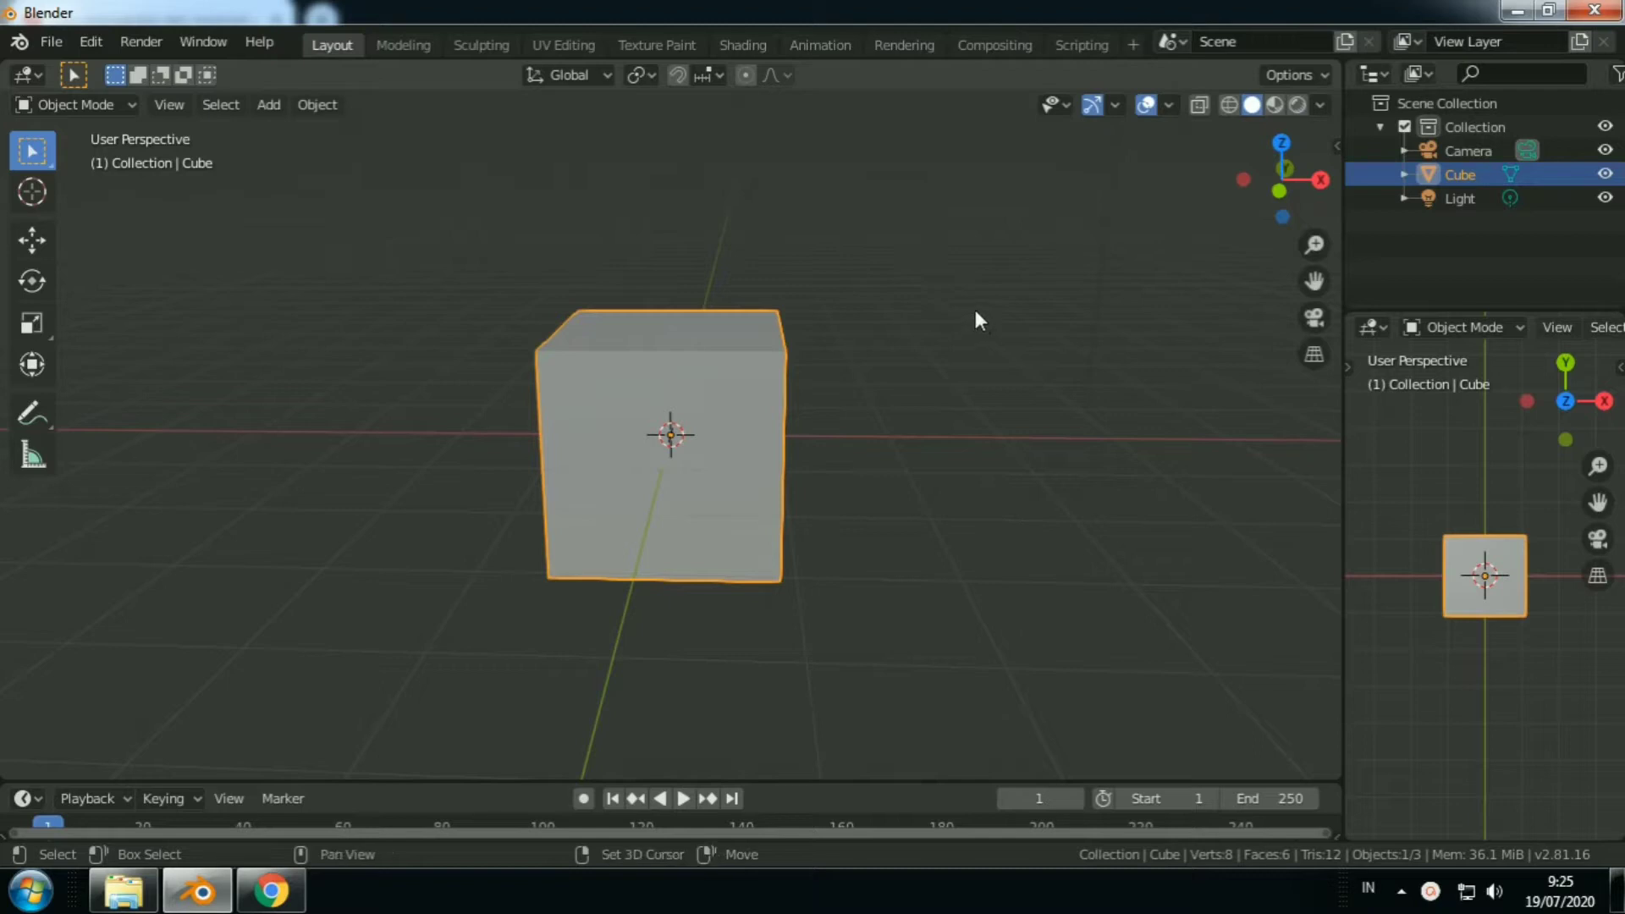
Add a cylinder mesh and place it just right of the cube, partly overlapping.
key("shift+a")
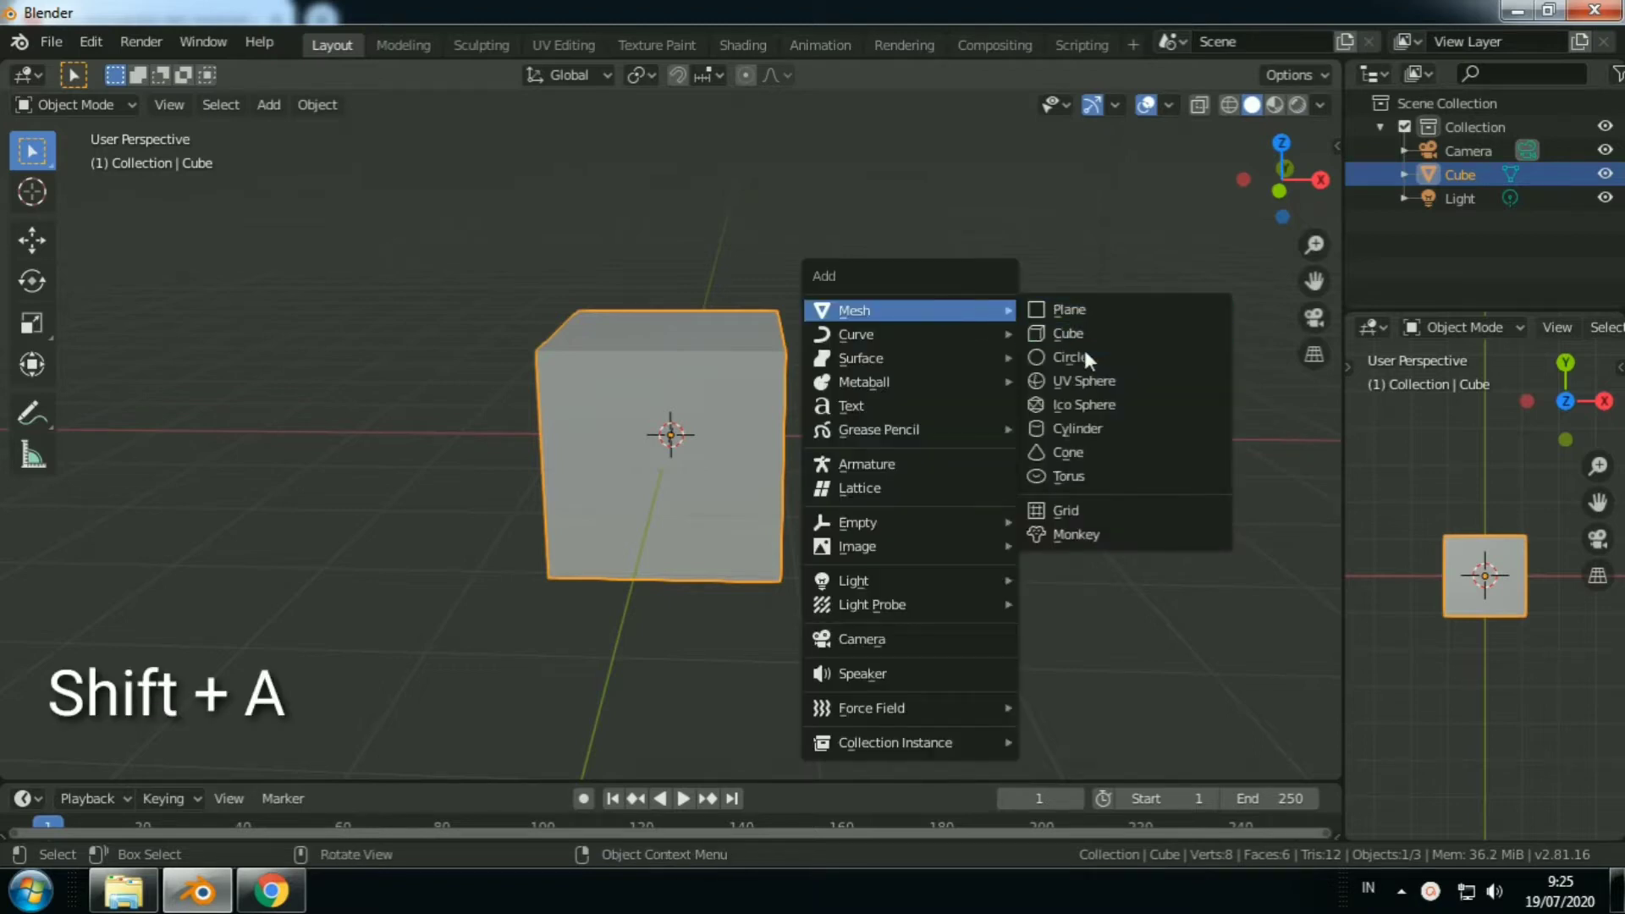
left_click(1099, 428)
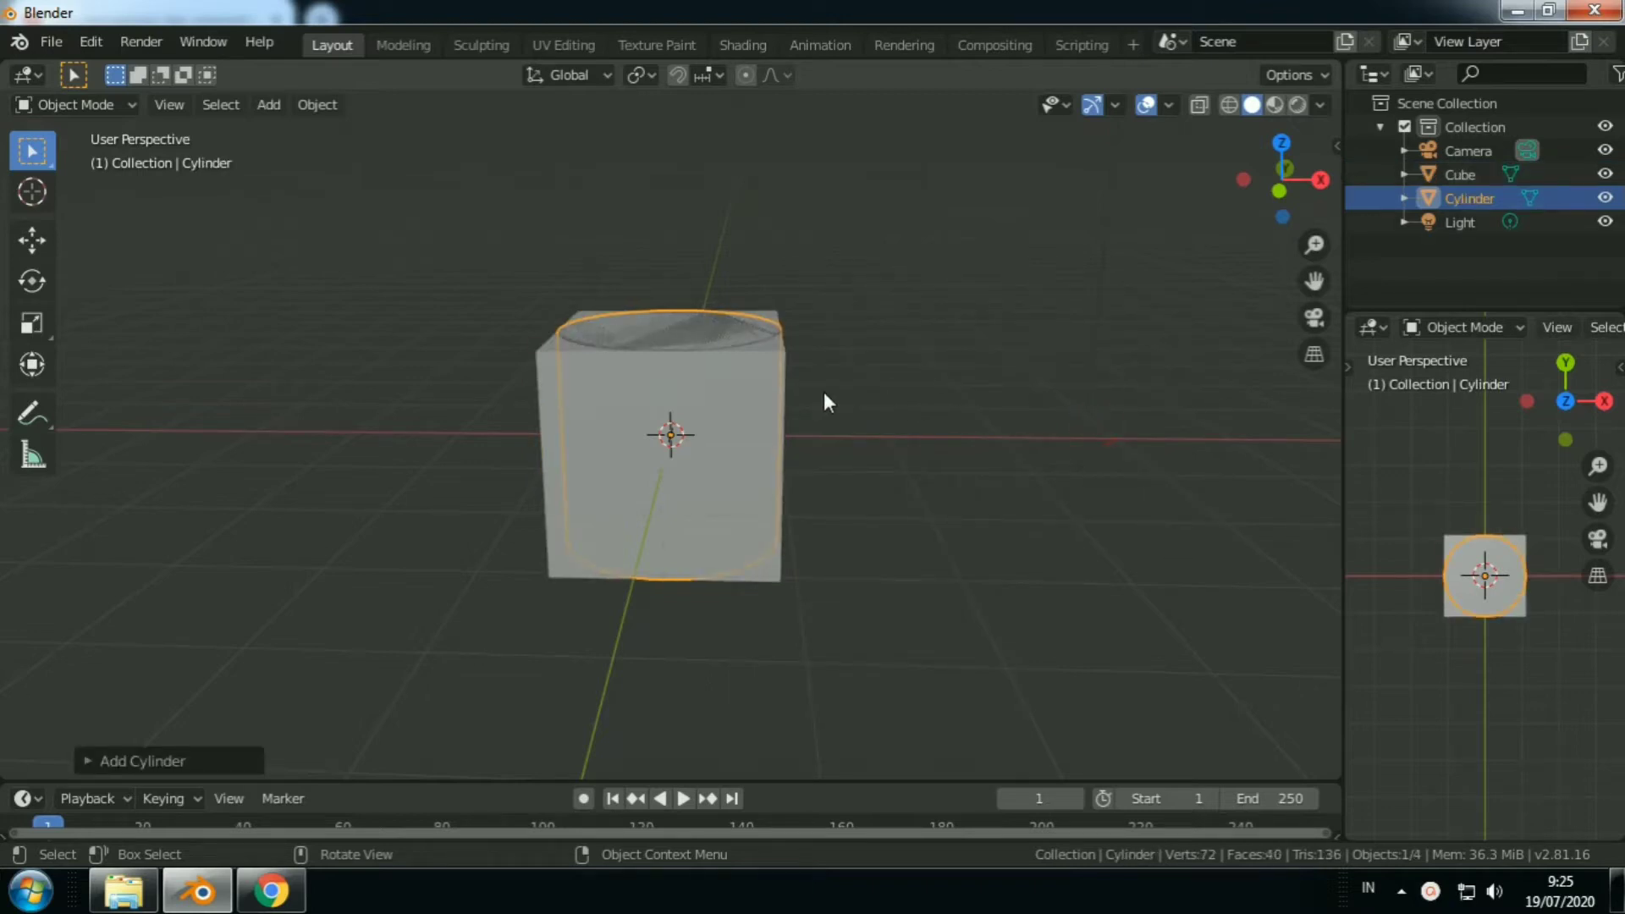
key("g")
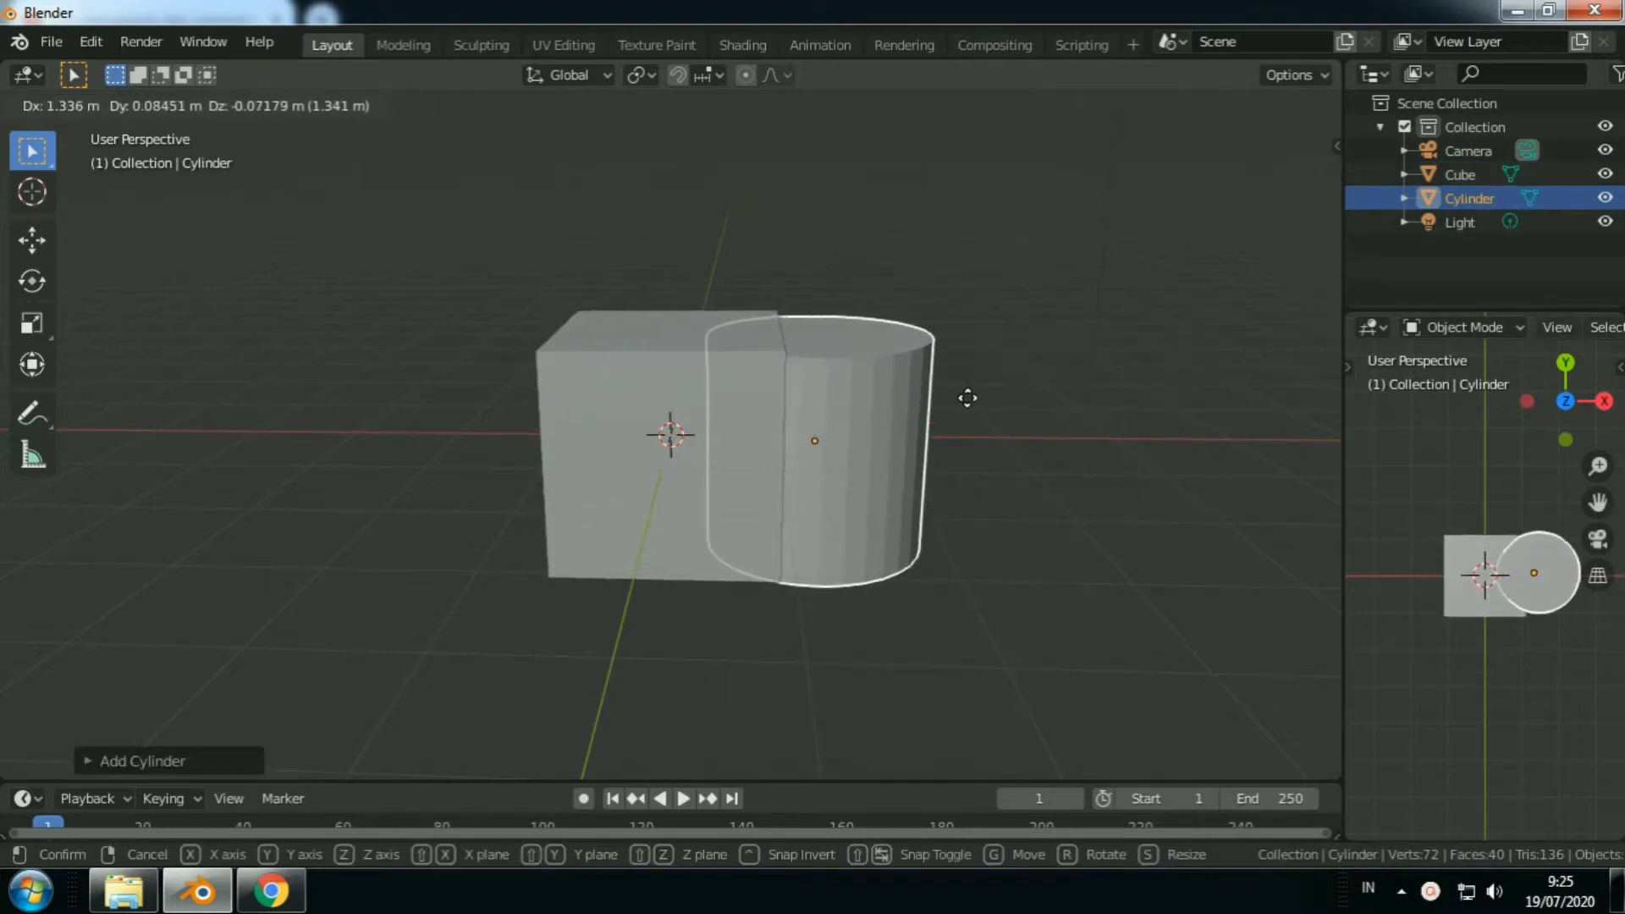
left_click(1017, 413)
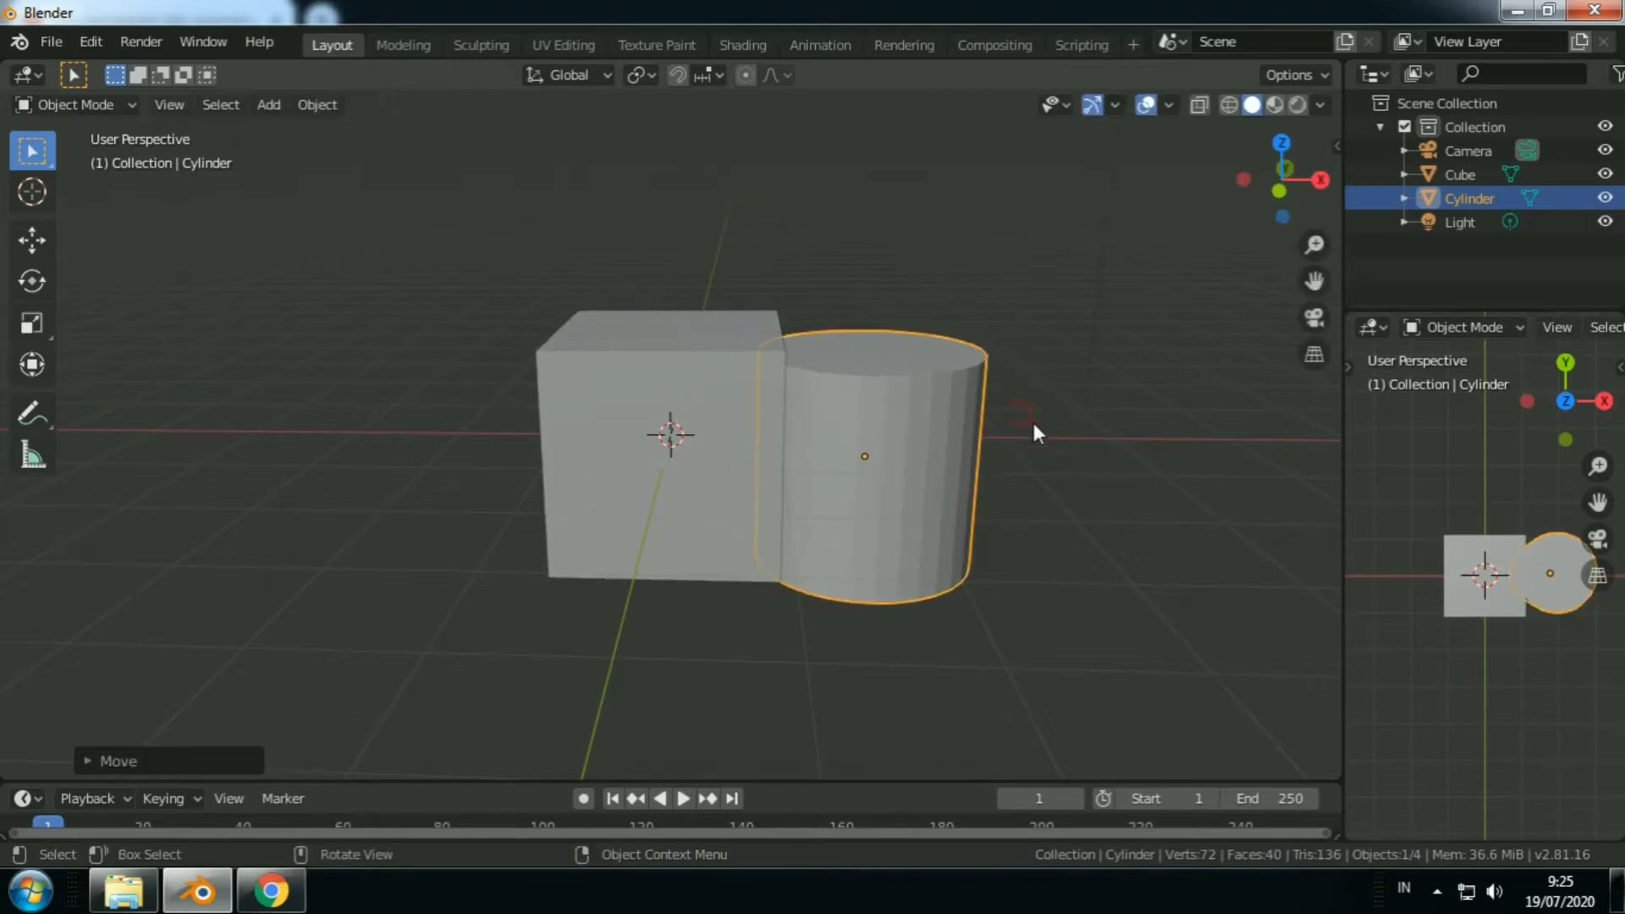
Select the cylinder and nudge it slightly right so it cuts into the cube's right face.
left_click(1092, 423)
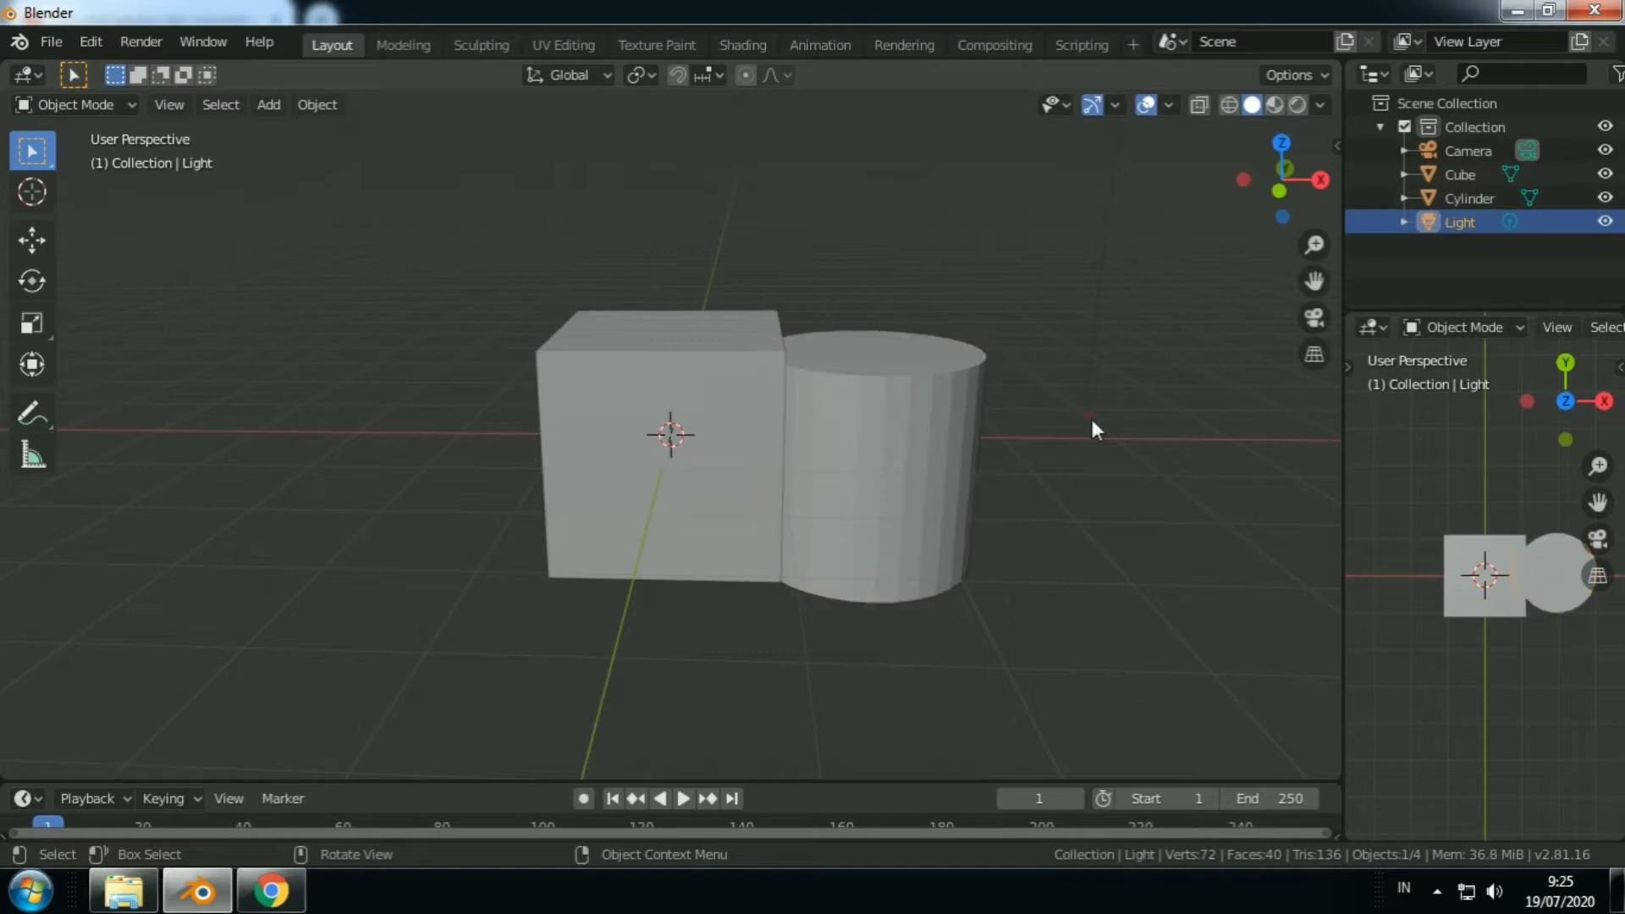
left_click(894, 444)
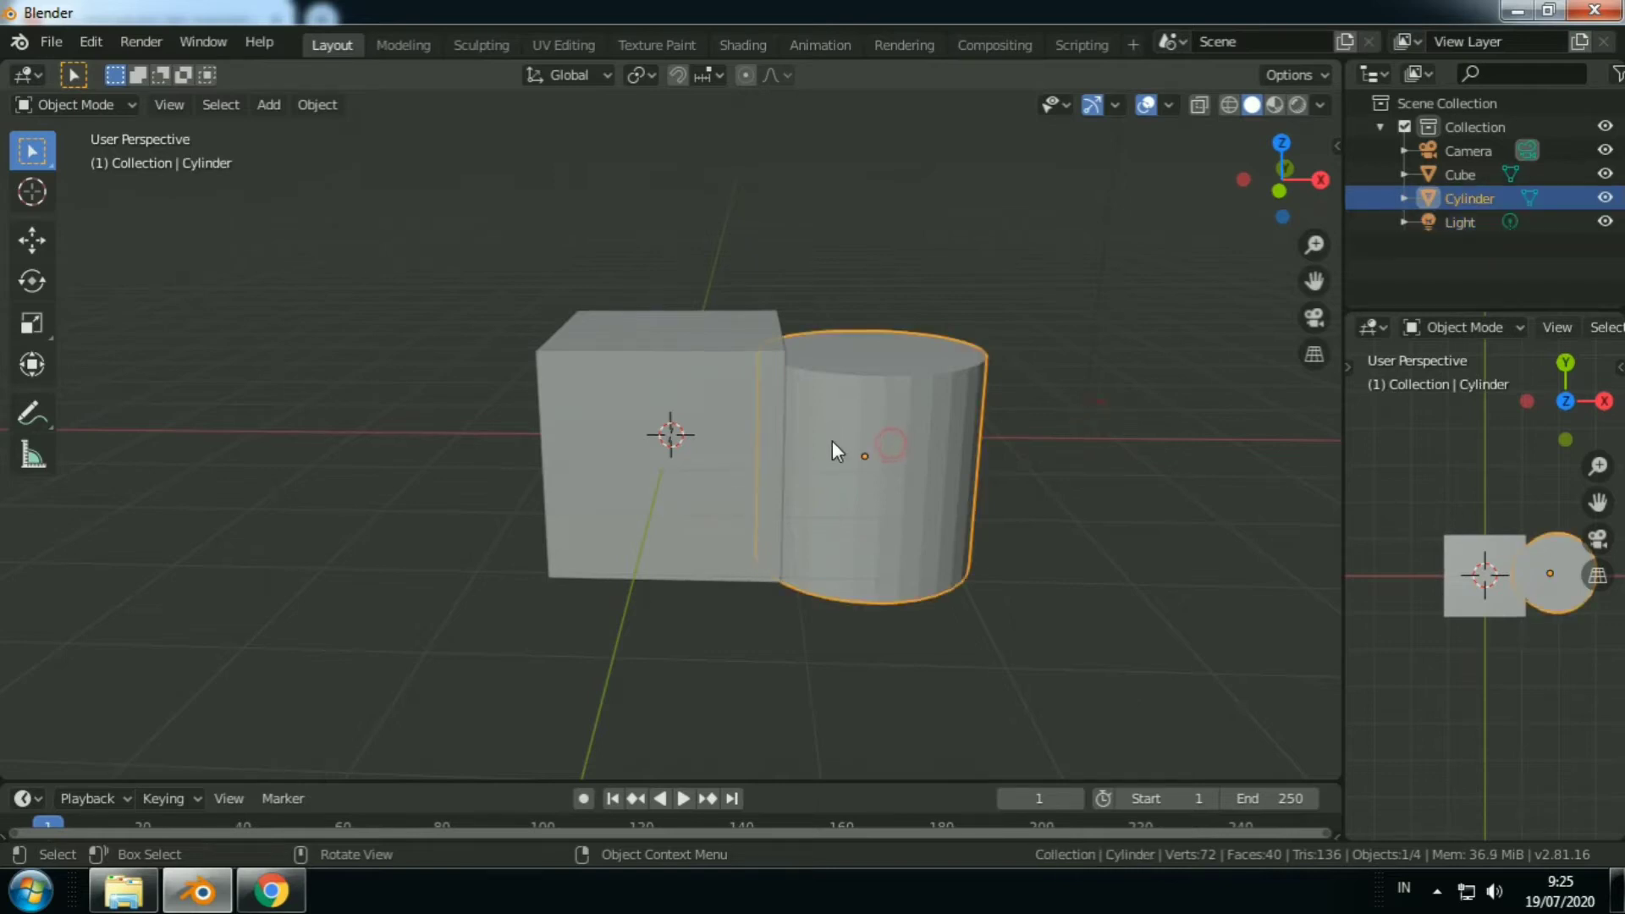
left_click(712, 434)
left_click(835, 438)
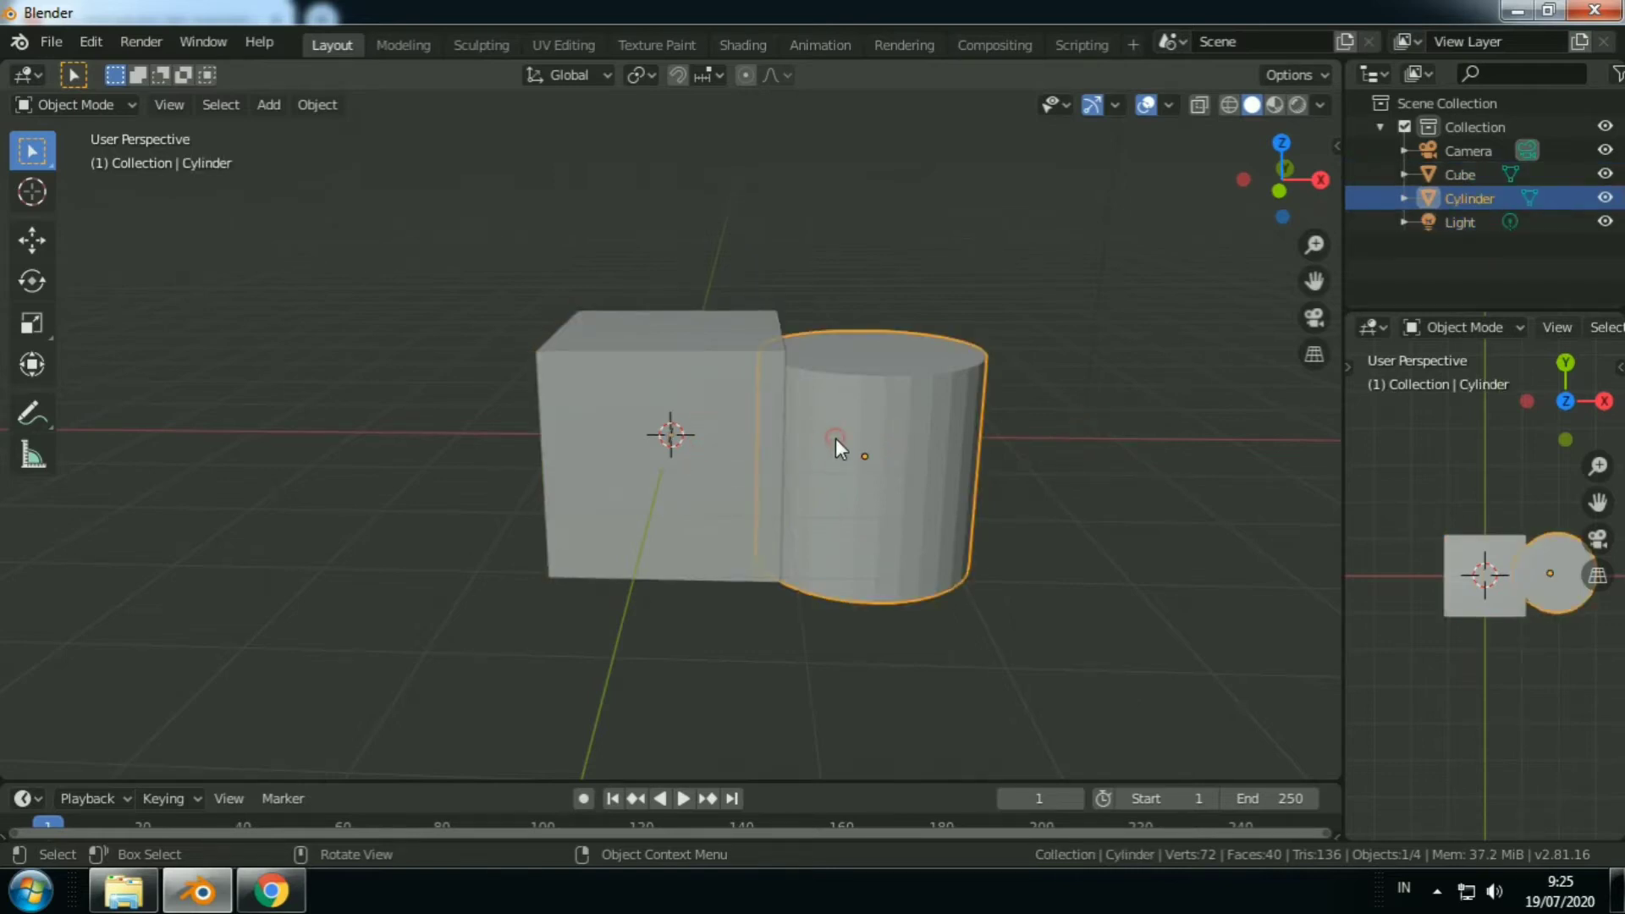
left_click(700, 441)
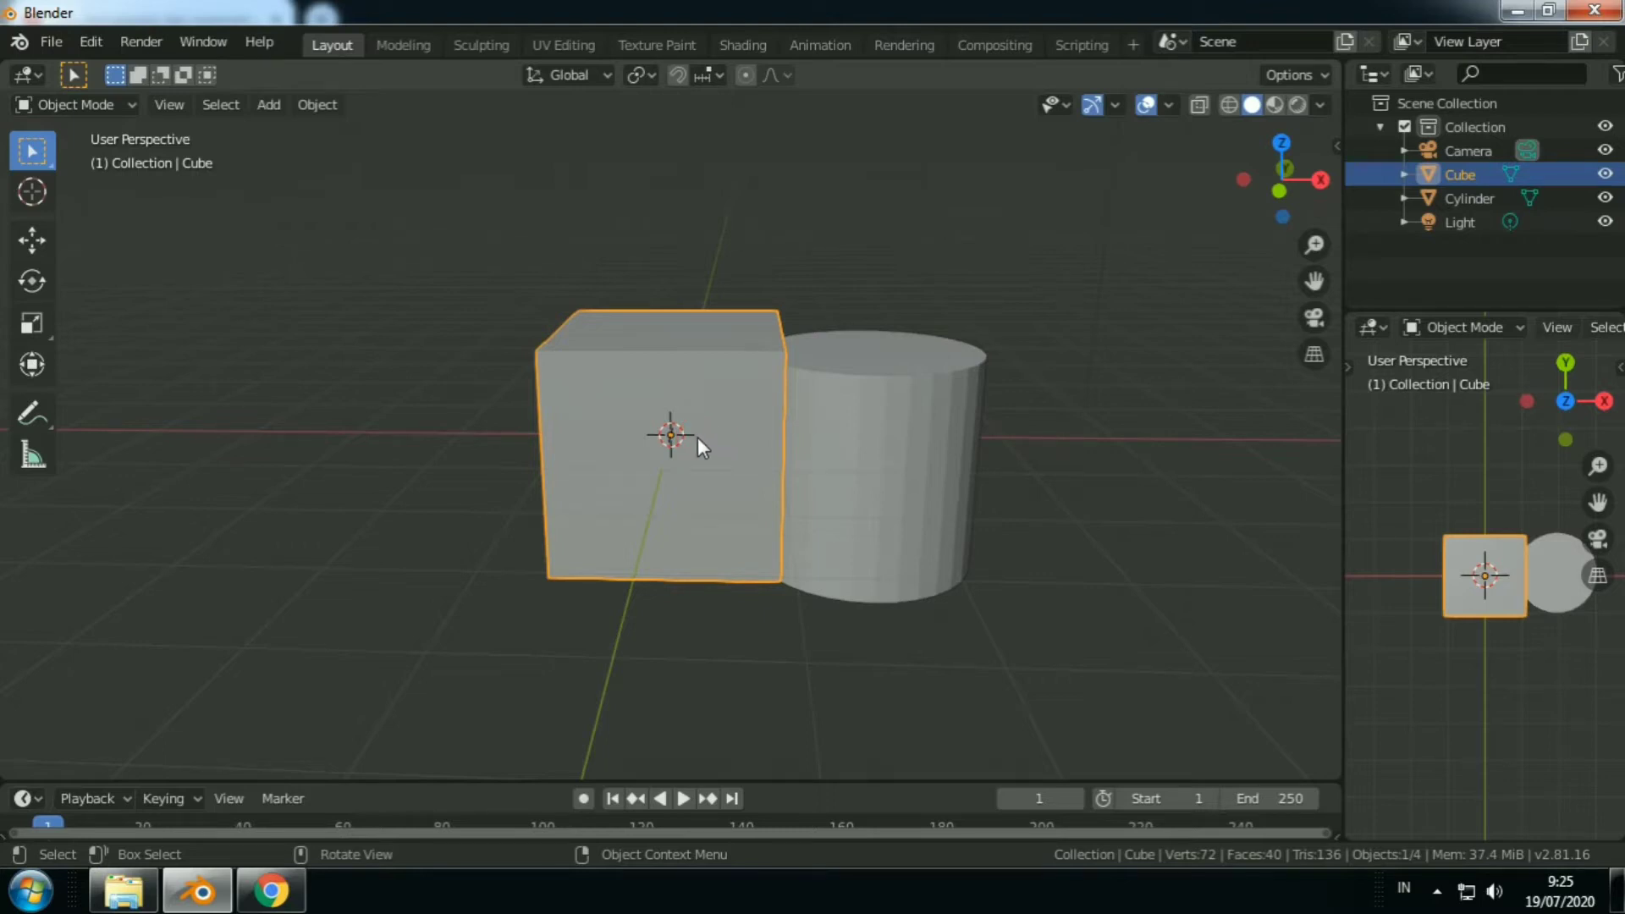
left_click(869, 441)
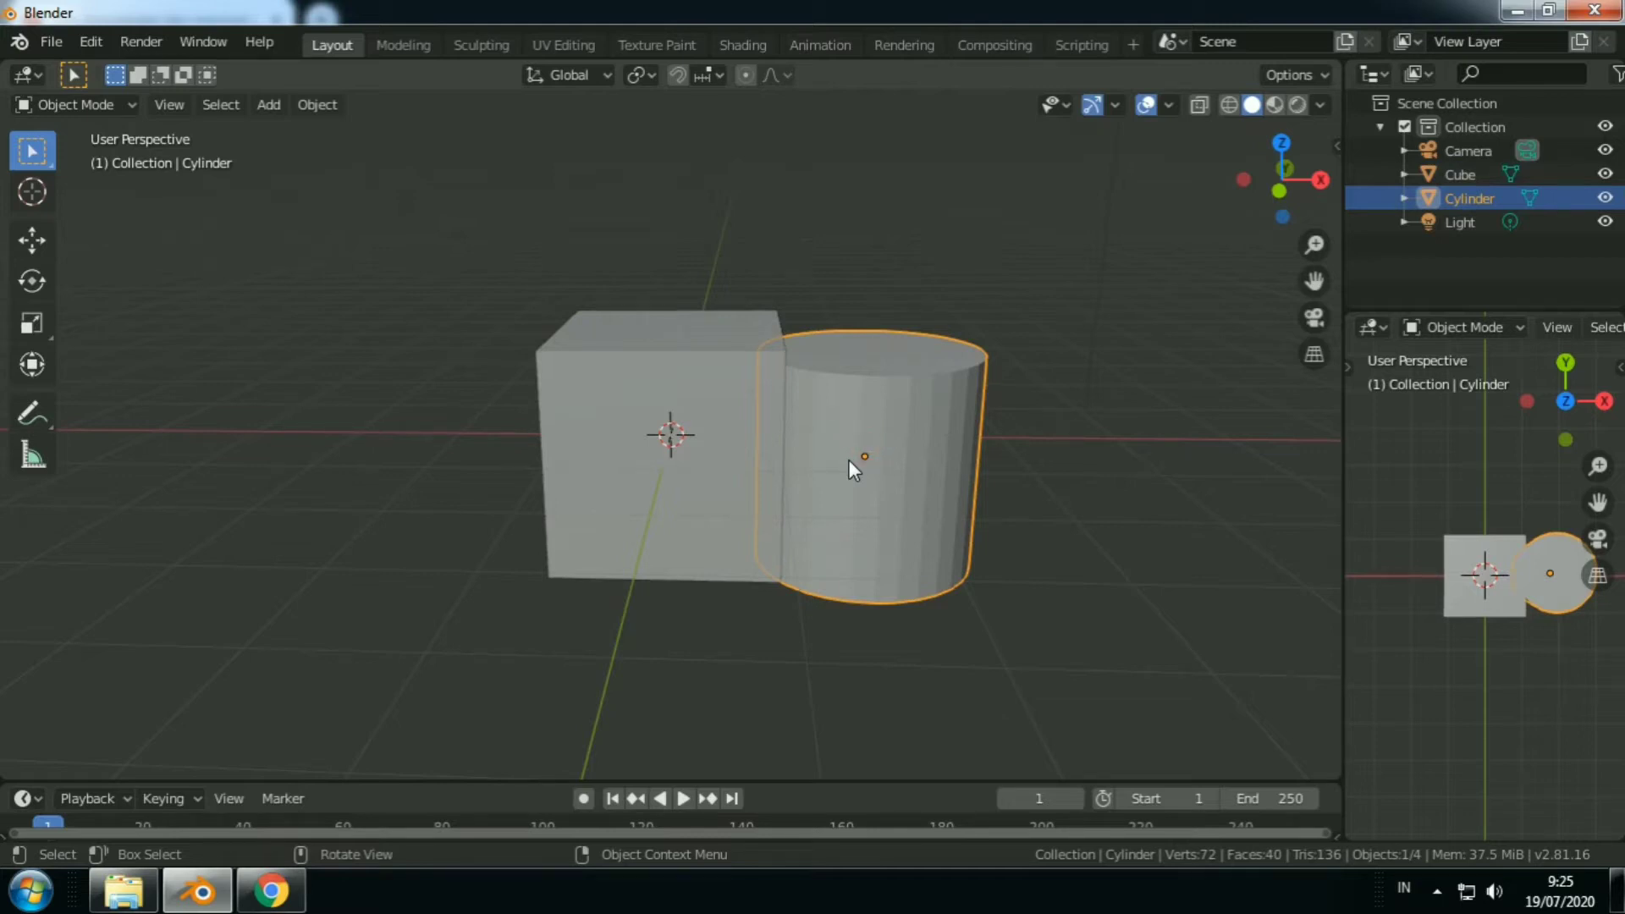
key("g")
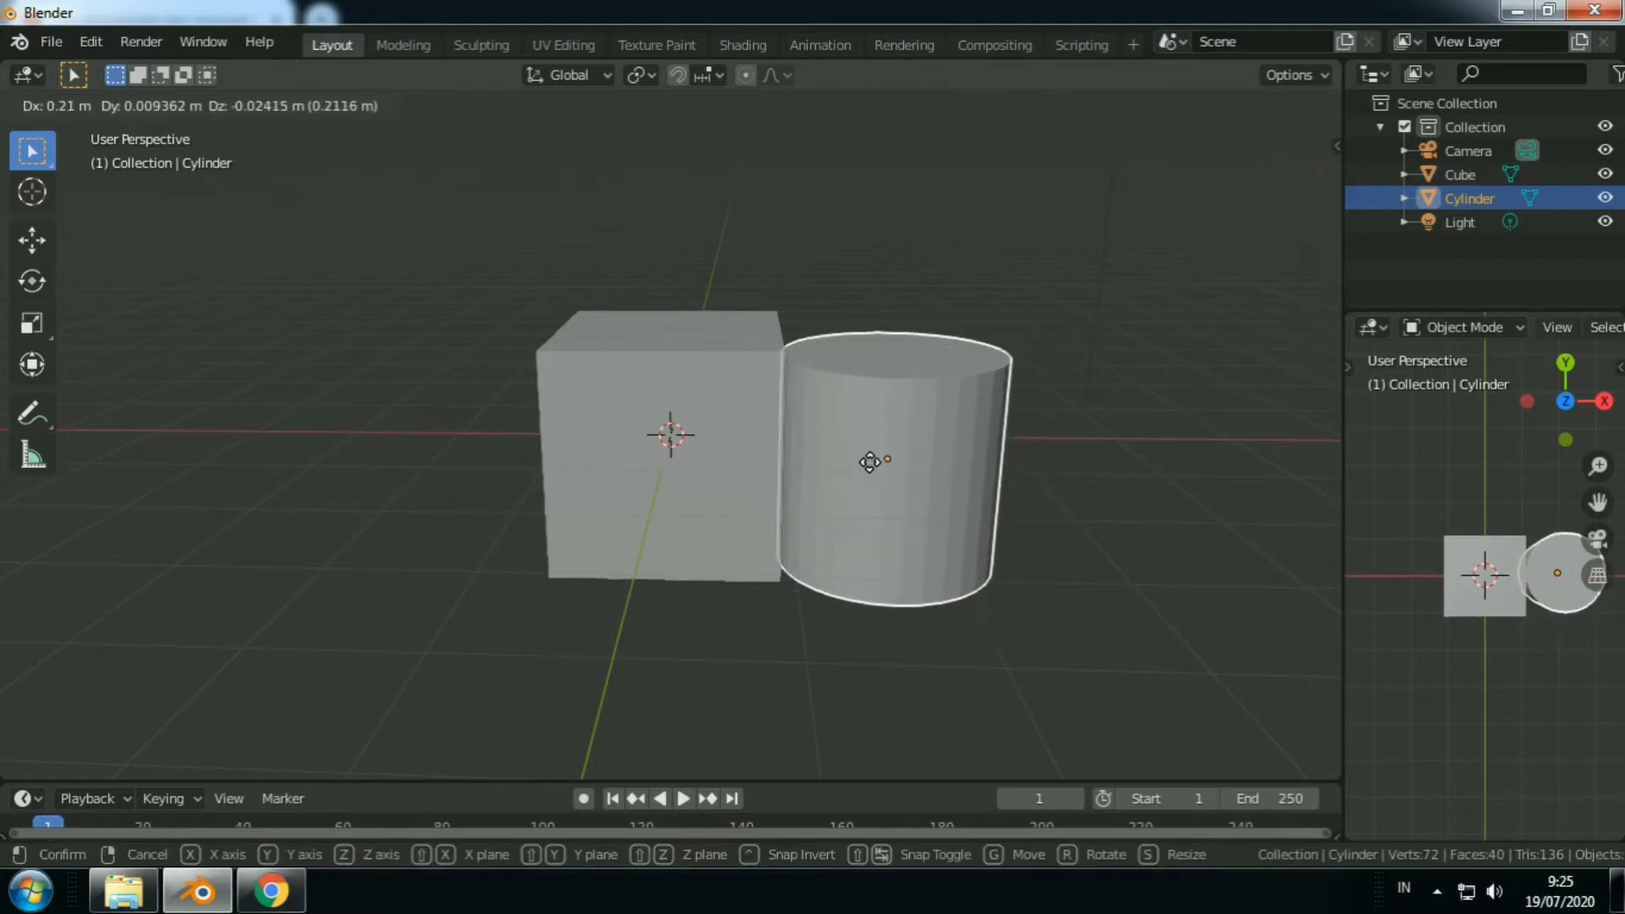
left_click(844, 460)
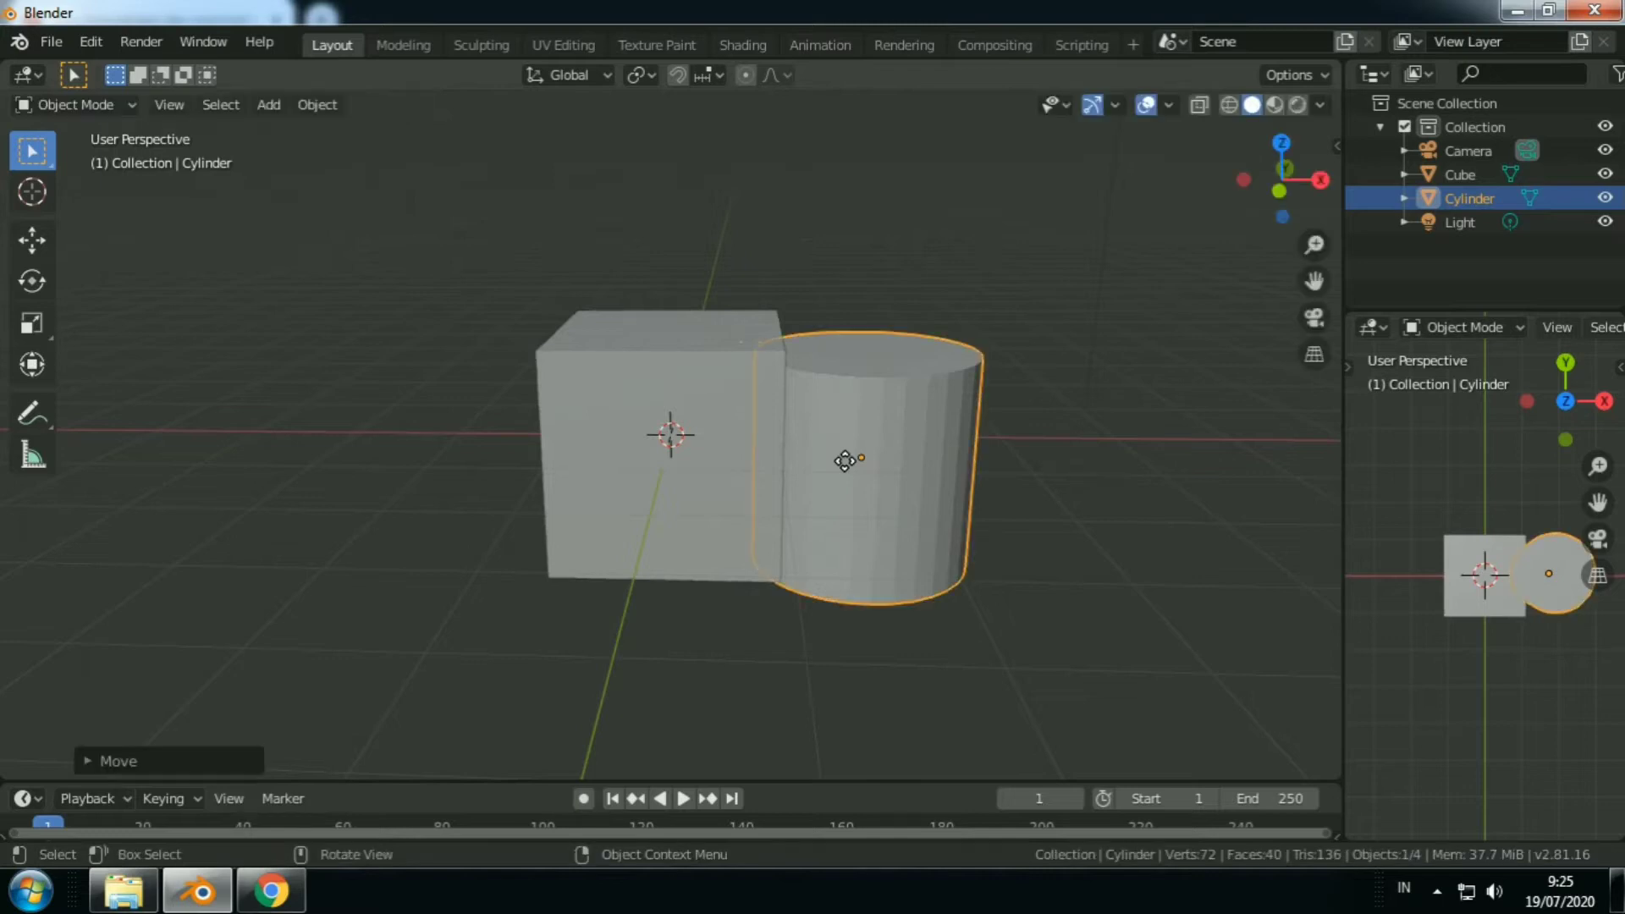
Orbit the view, then select the cylinder and add the cube to the selection.
mouse_move(1099, 499)
middle_mouse_down()
mouse_move(1135, 465)
mouse_move(1051, 511)
middle_mouse_up()
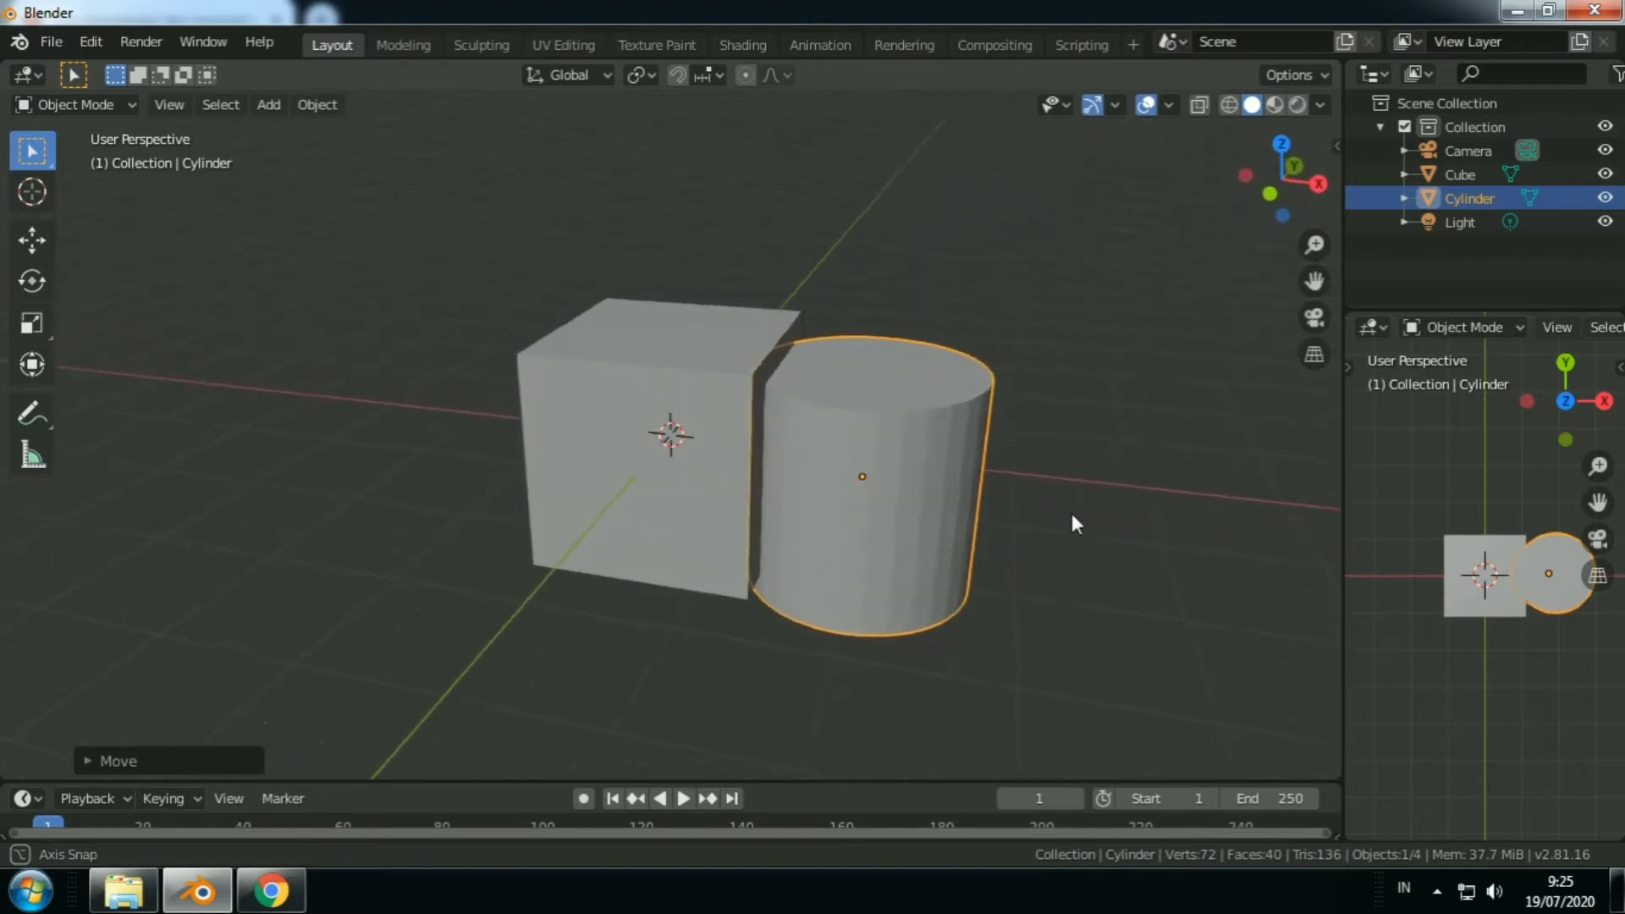
middle_click_drag(1051, 513, 1105, 513)
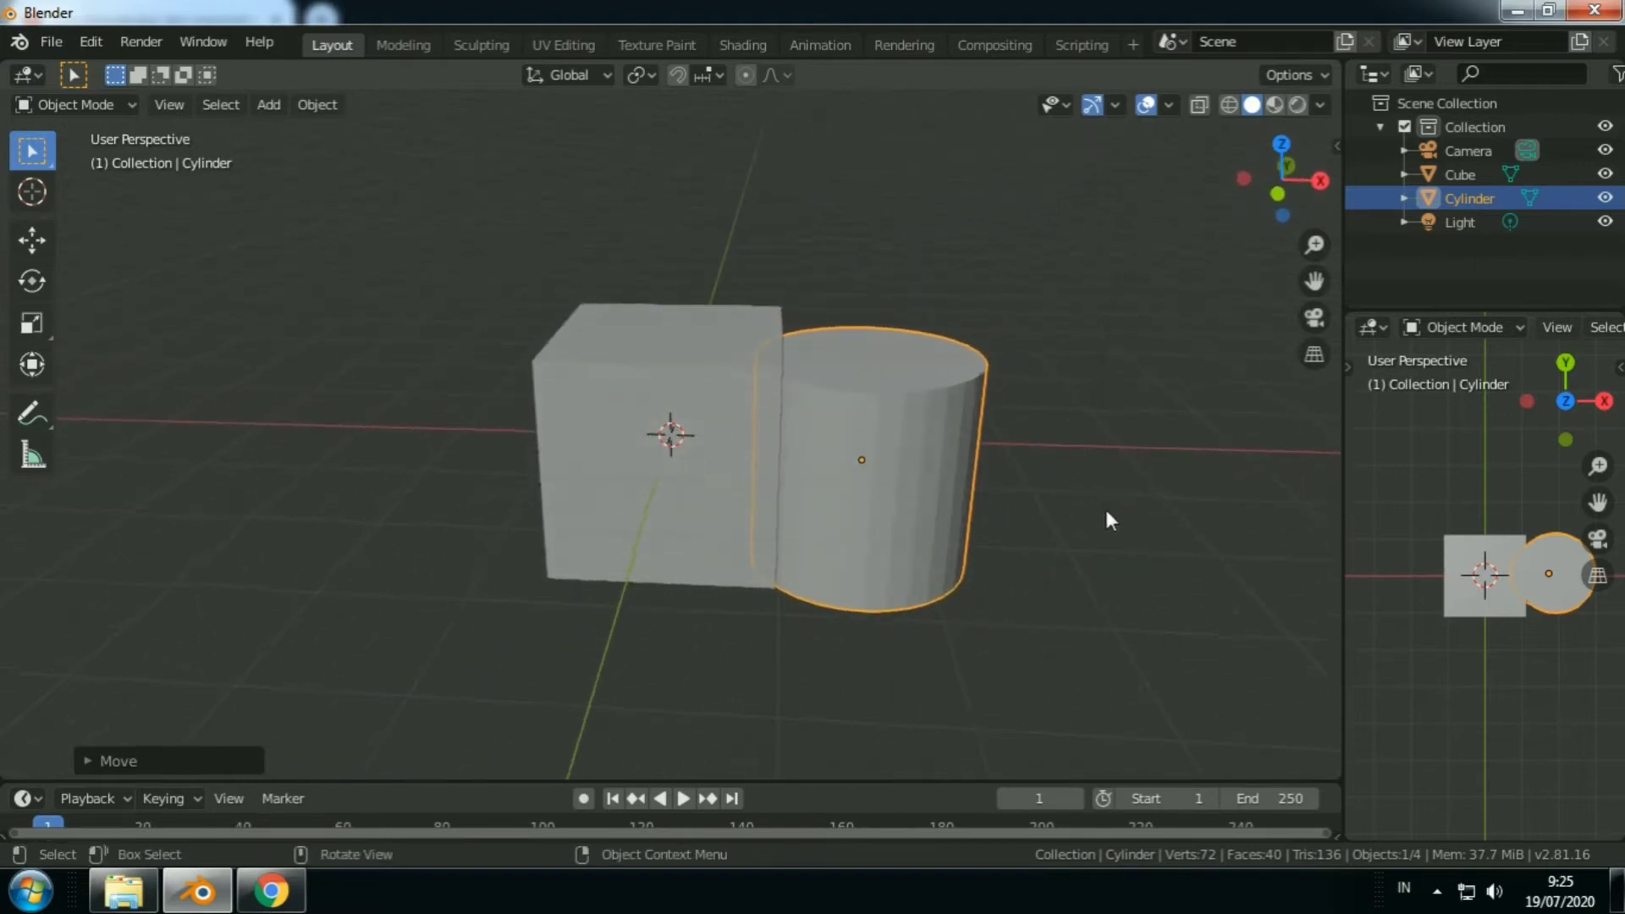
left_click(903, 502)
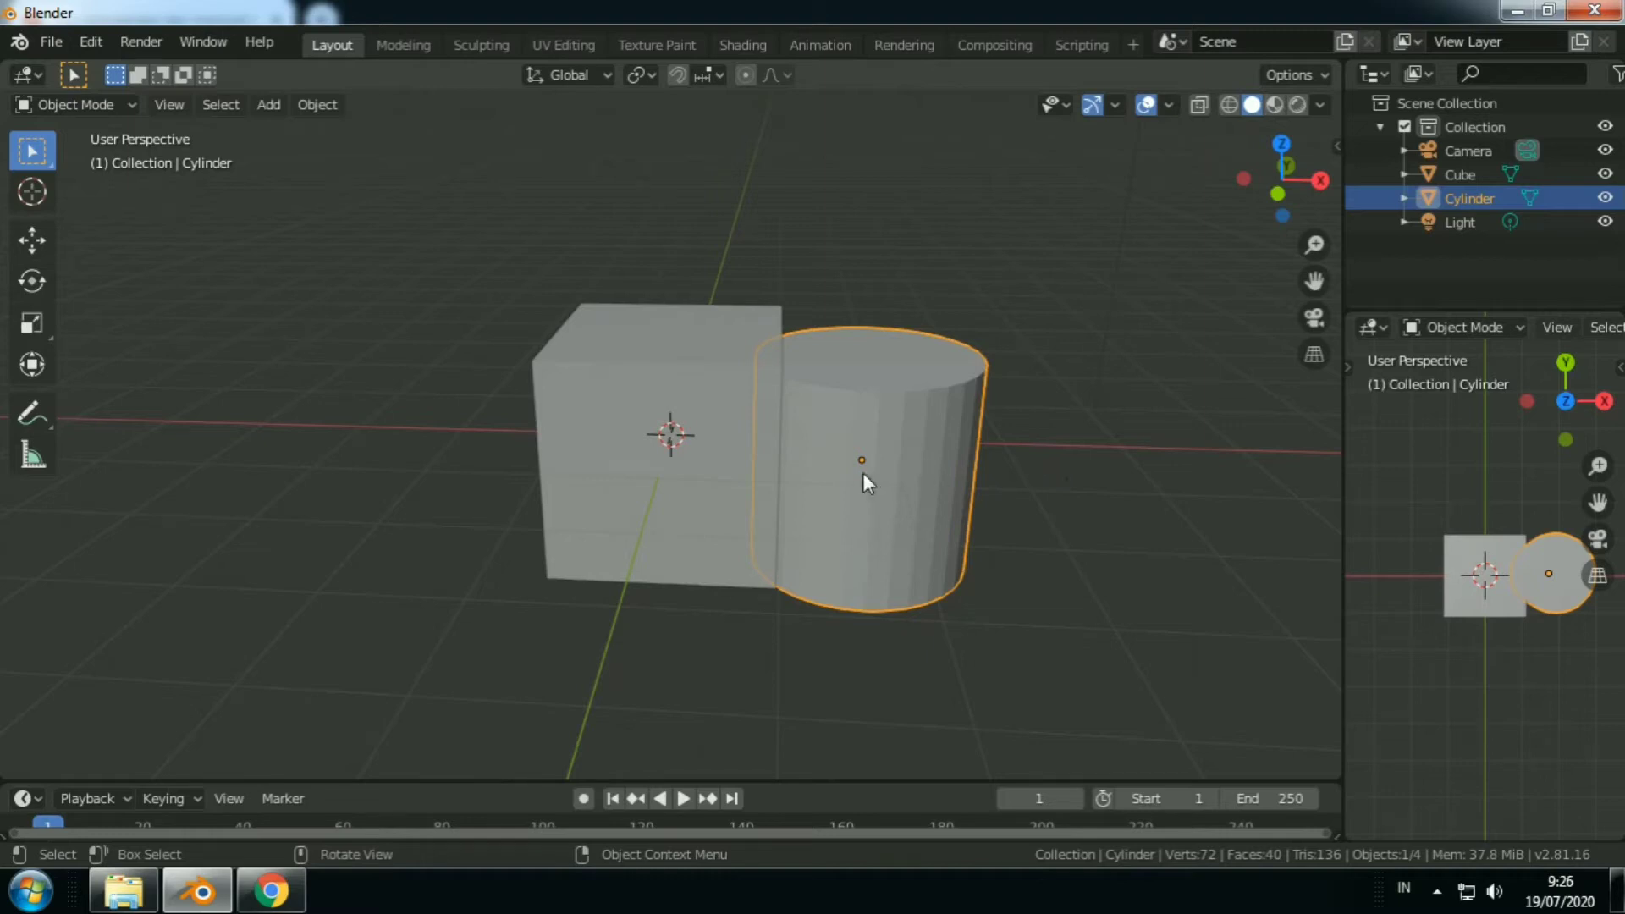
left_click(601, 470, "shift")
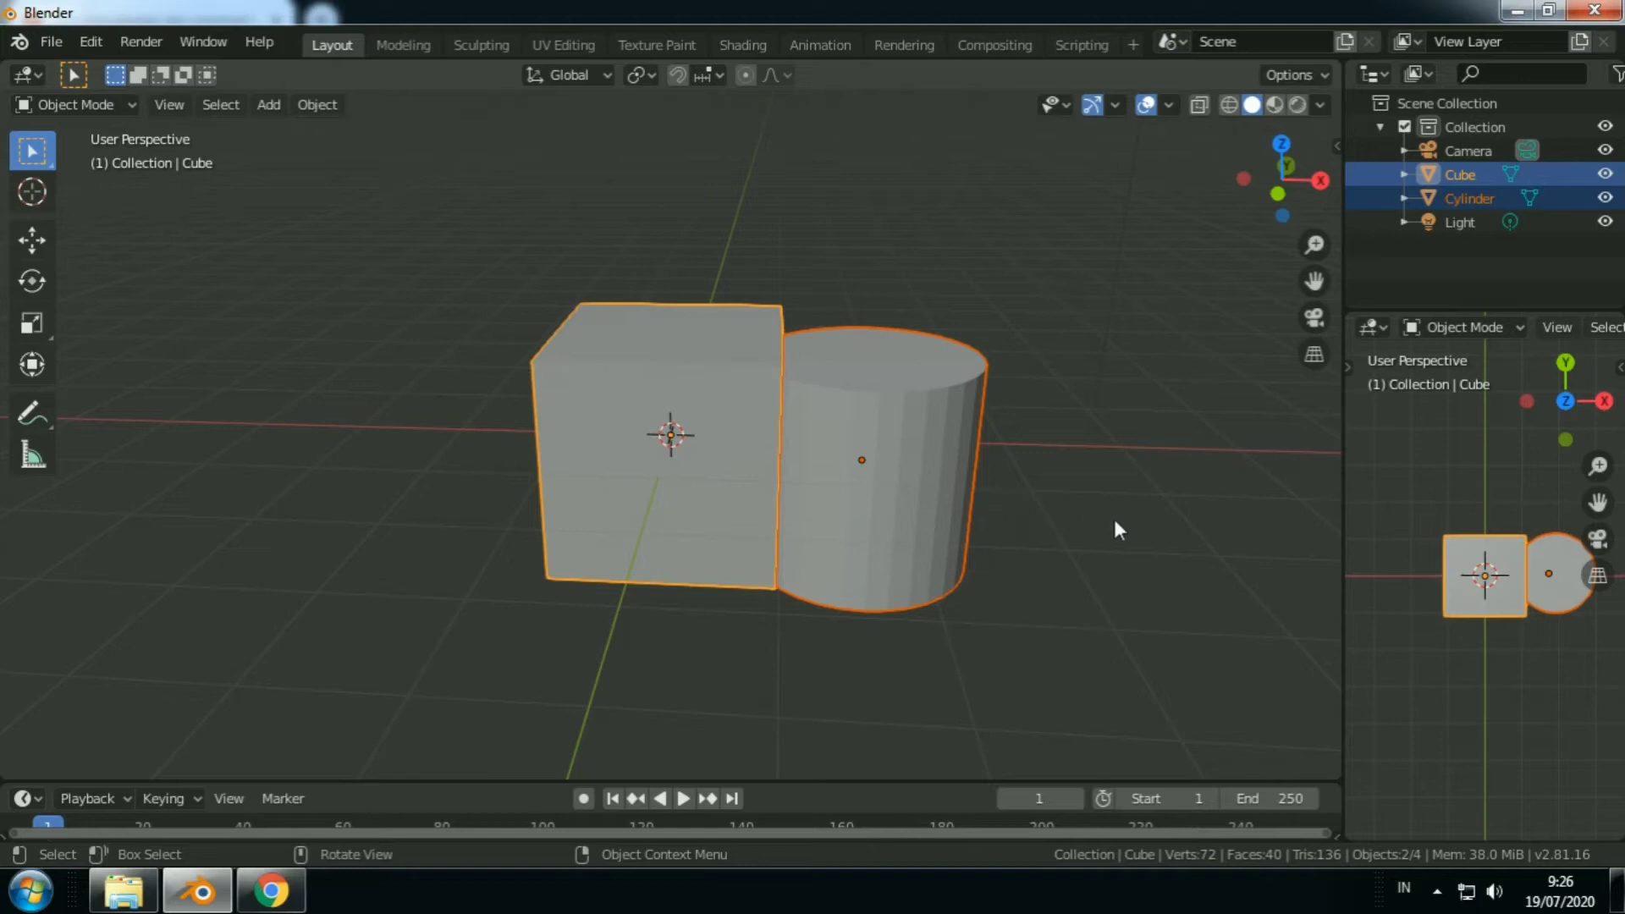
Join the cube and cylinder with Ctrl+J and move the joined object slightly.
key("ctrl")
key("ctrl+j")
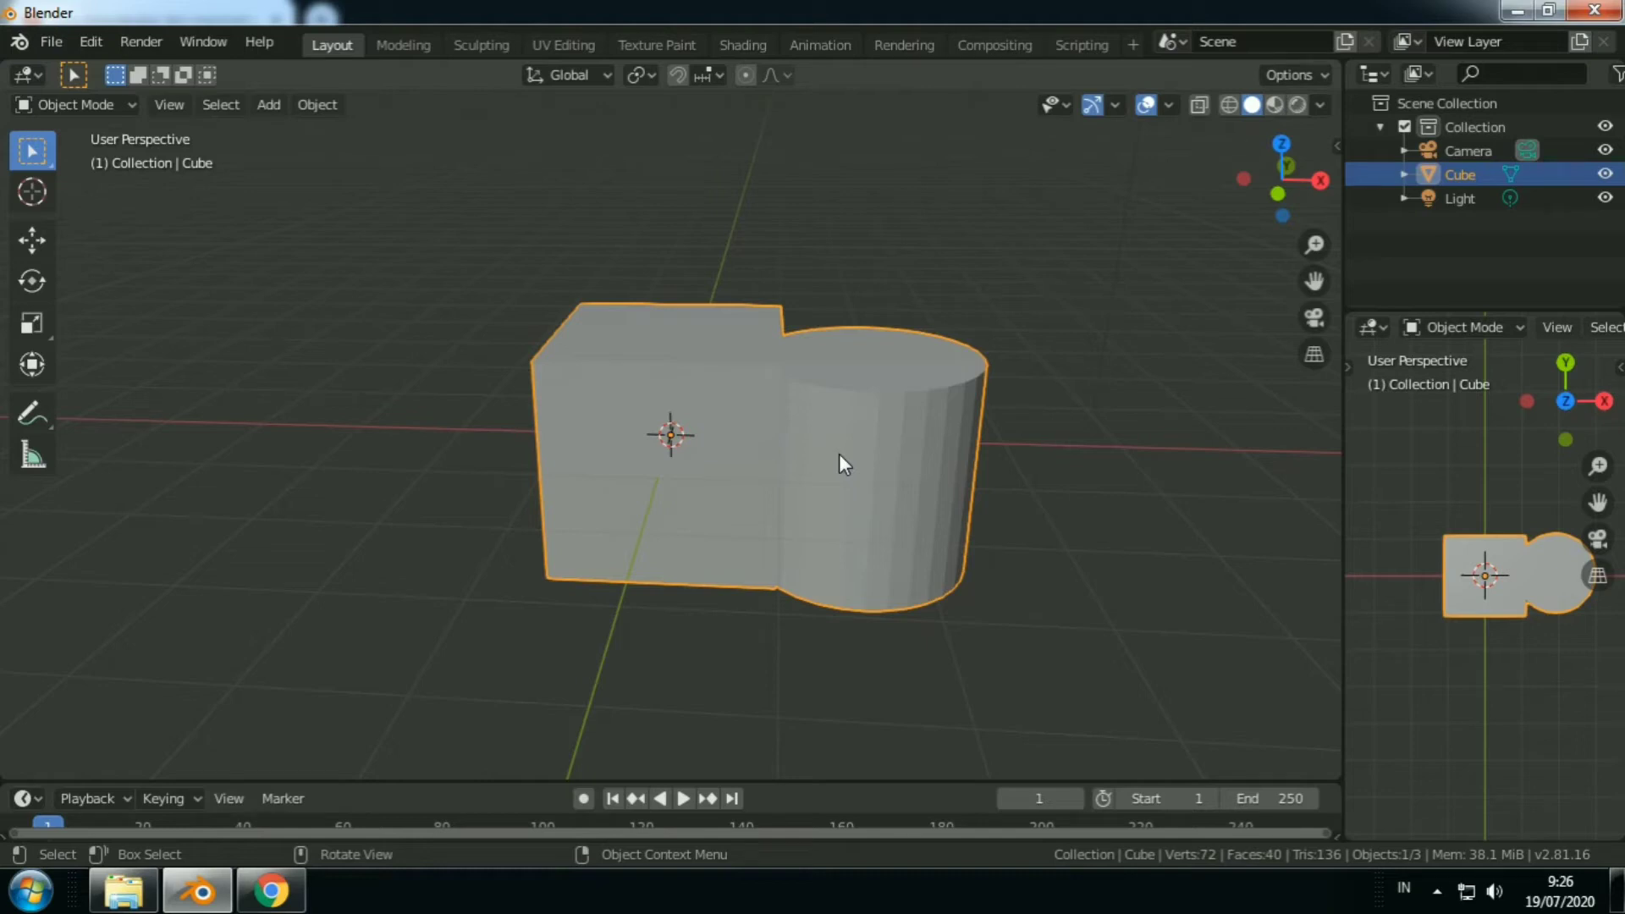
key("g")
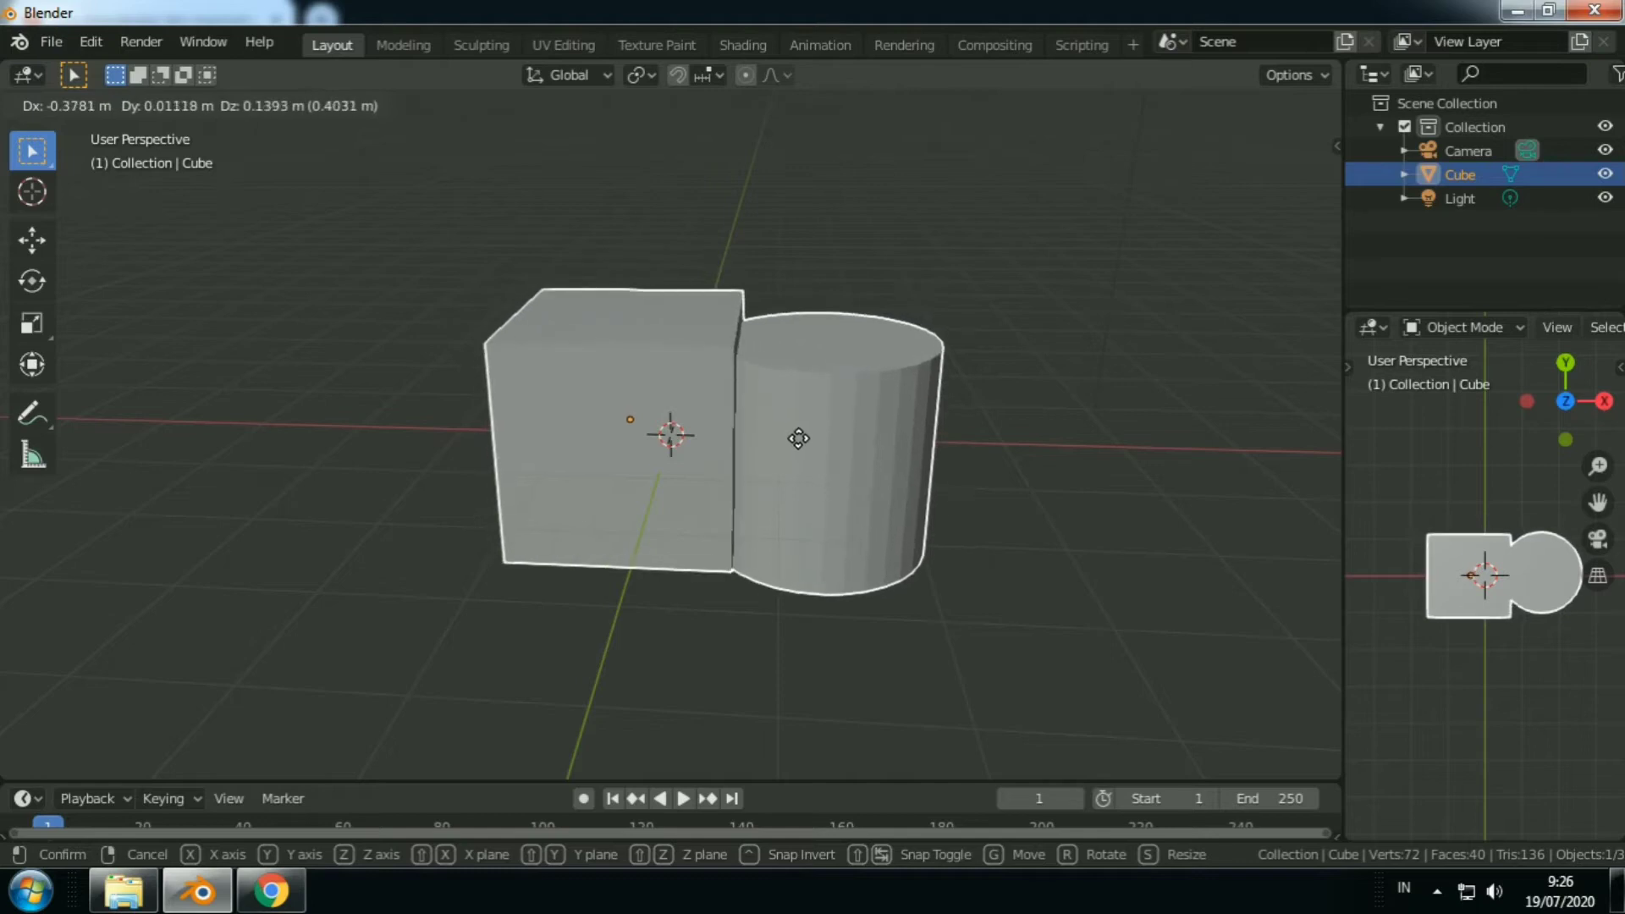
left_click(801, 439)
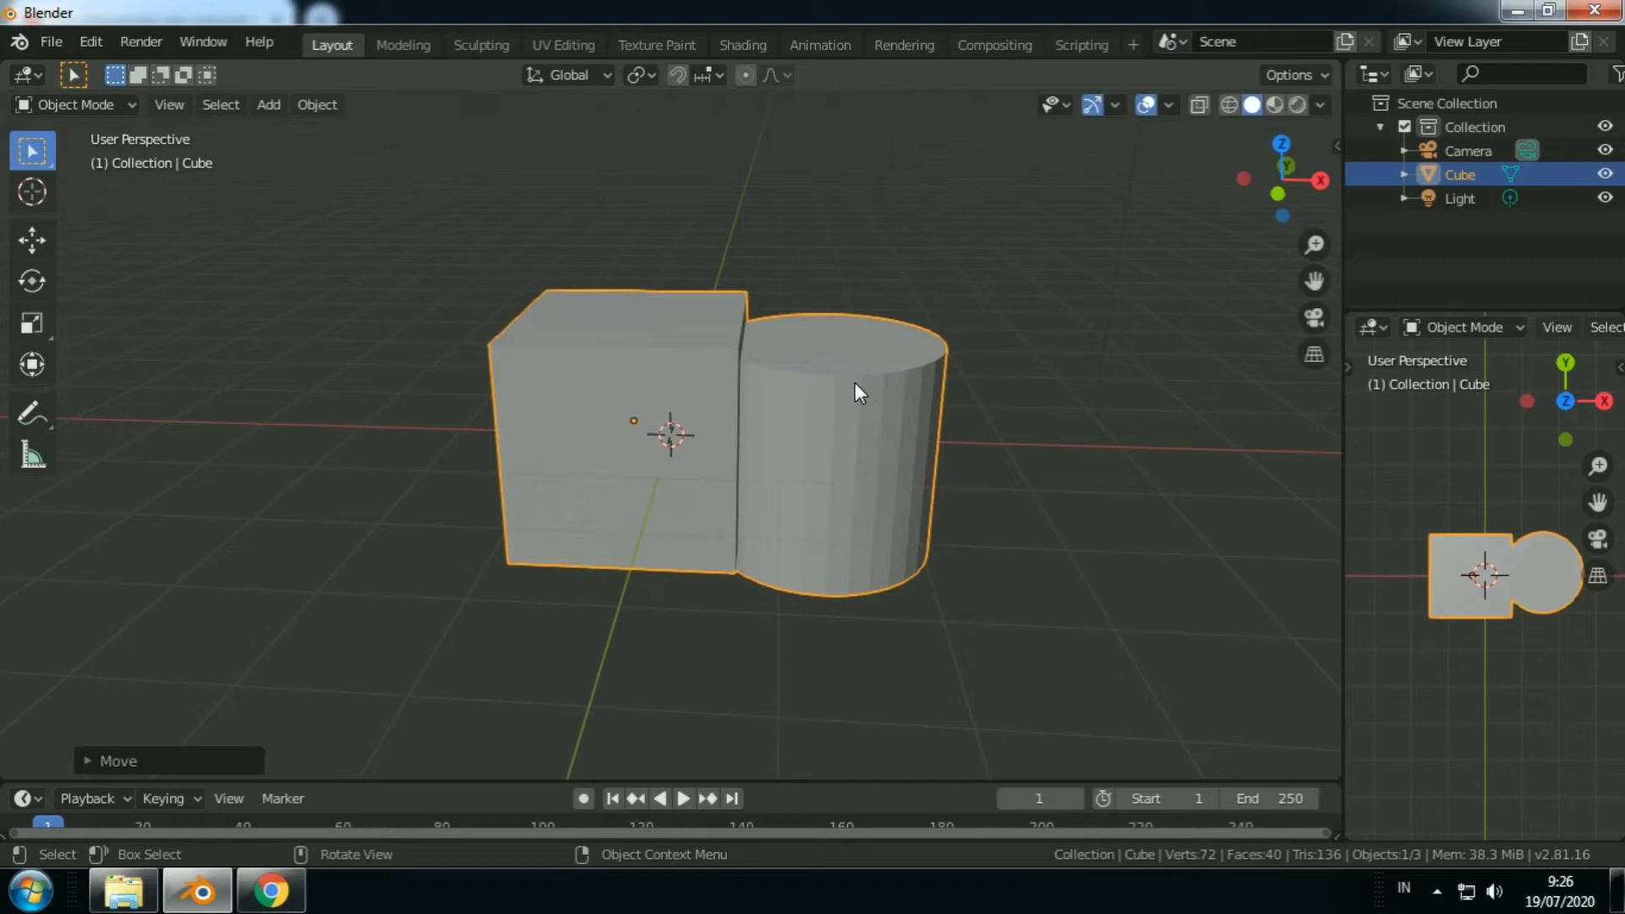
In Edit Mode, select the cylinder's linked geometry and separate it into object Cube.001.
key("Tab")
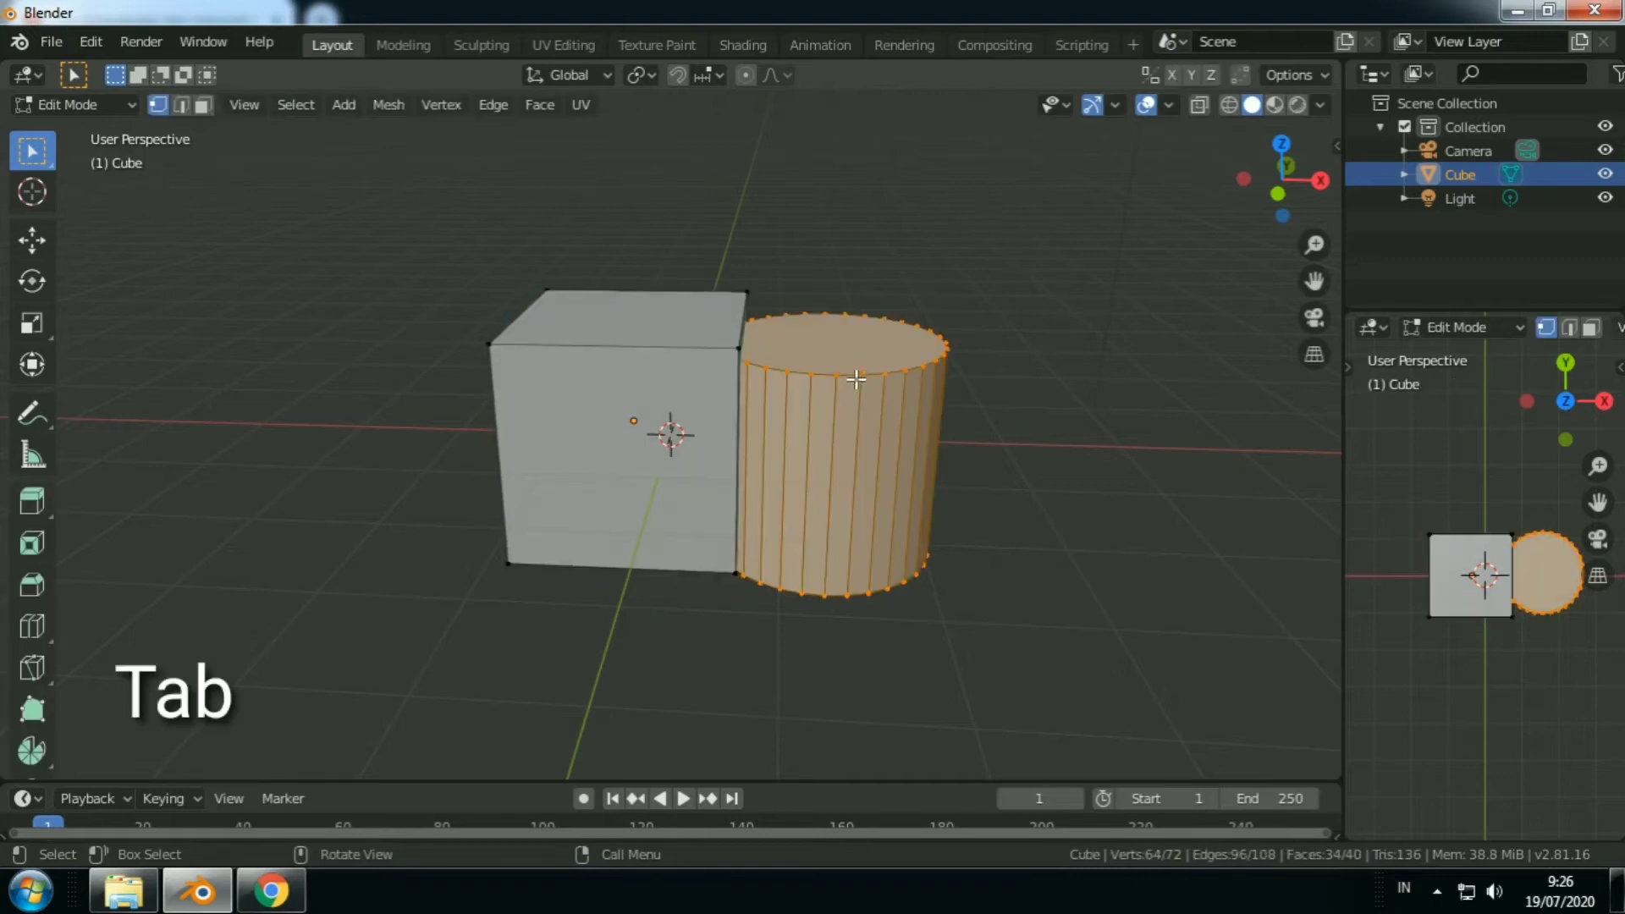
left_click(990, 430)
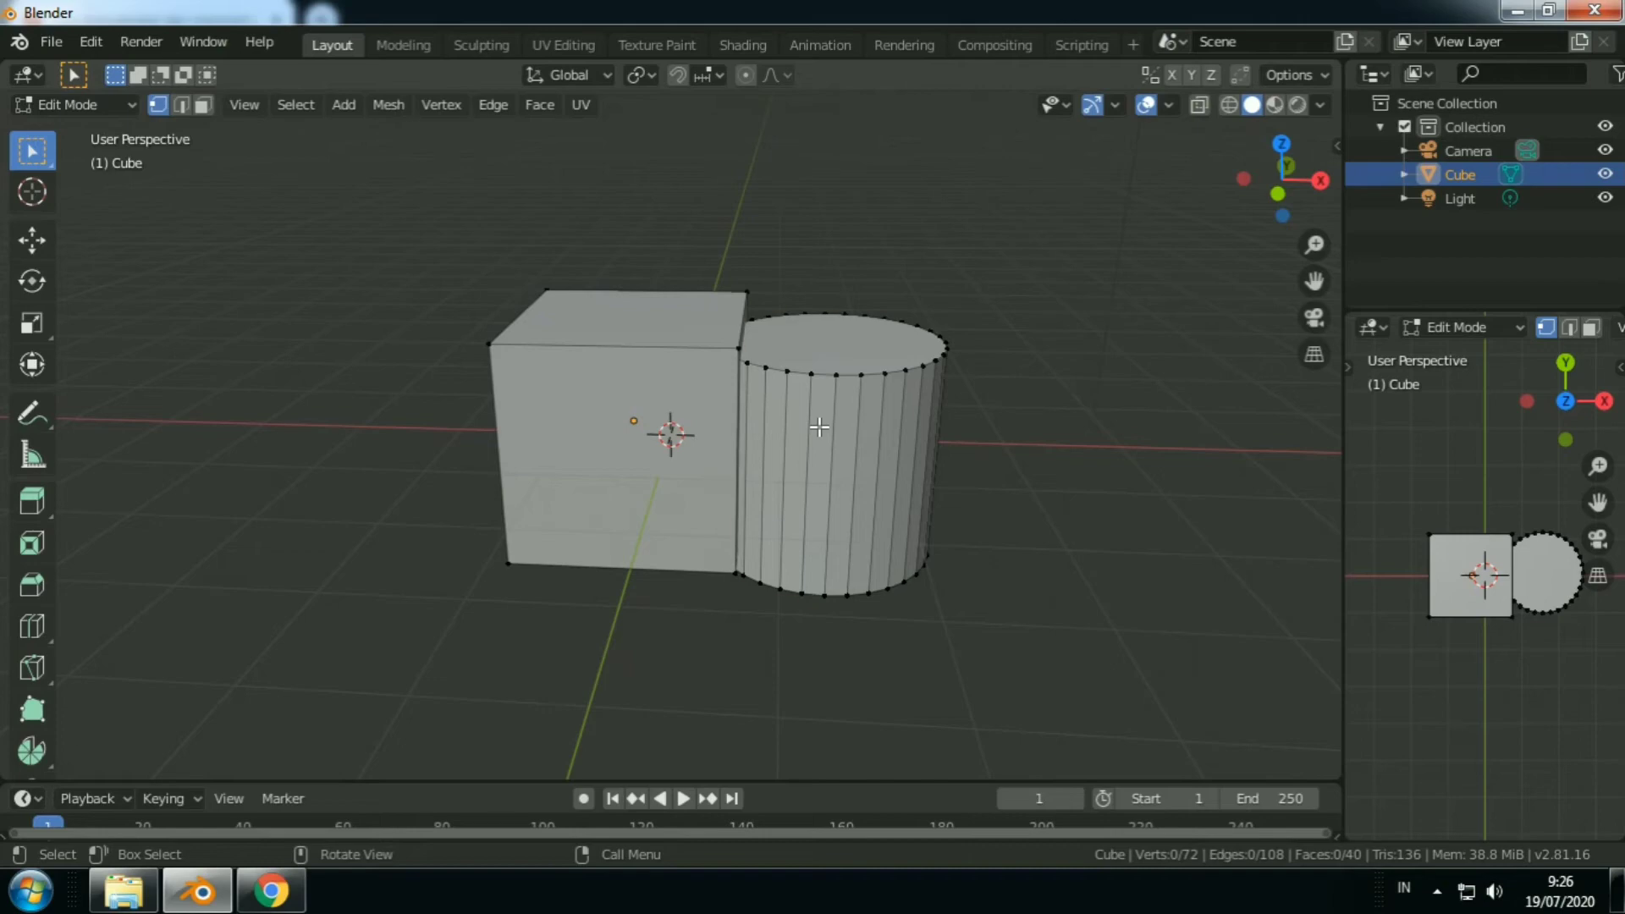
key("l")
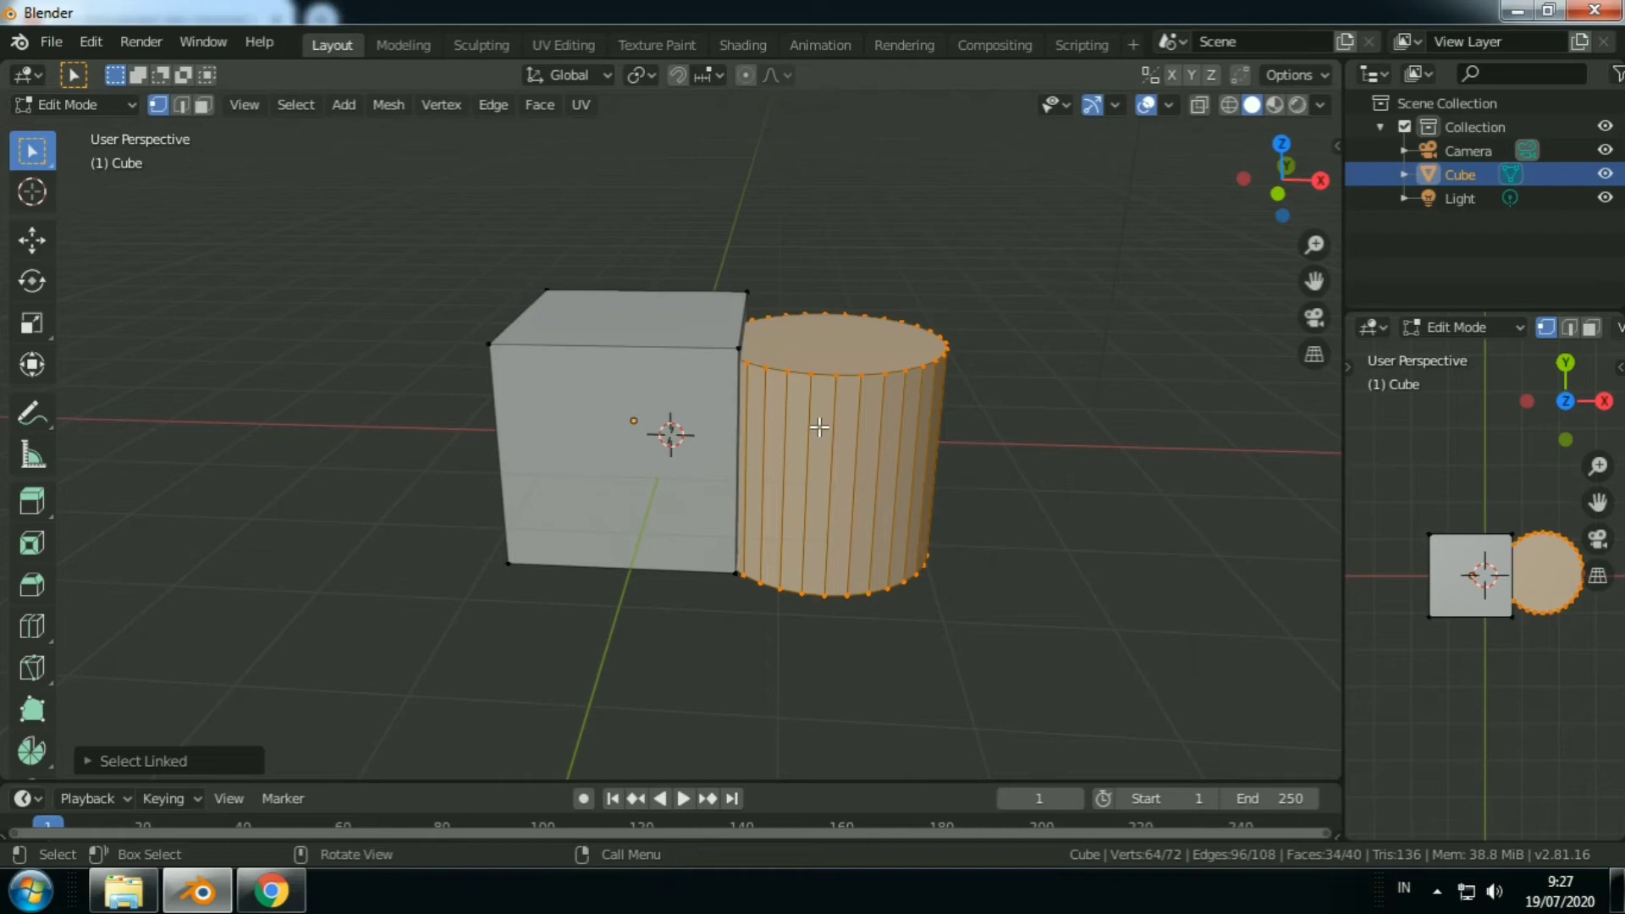
key("p")
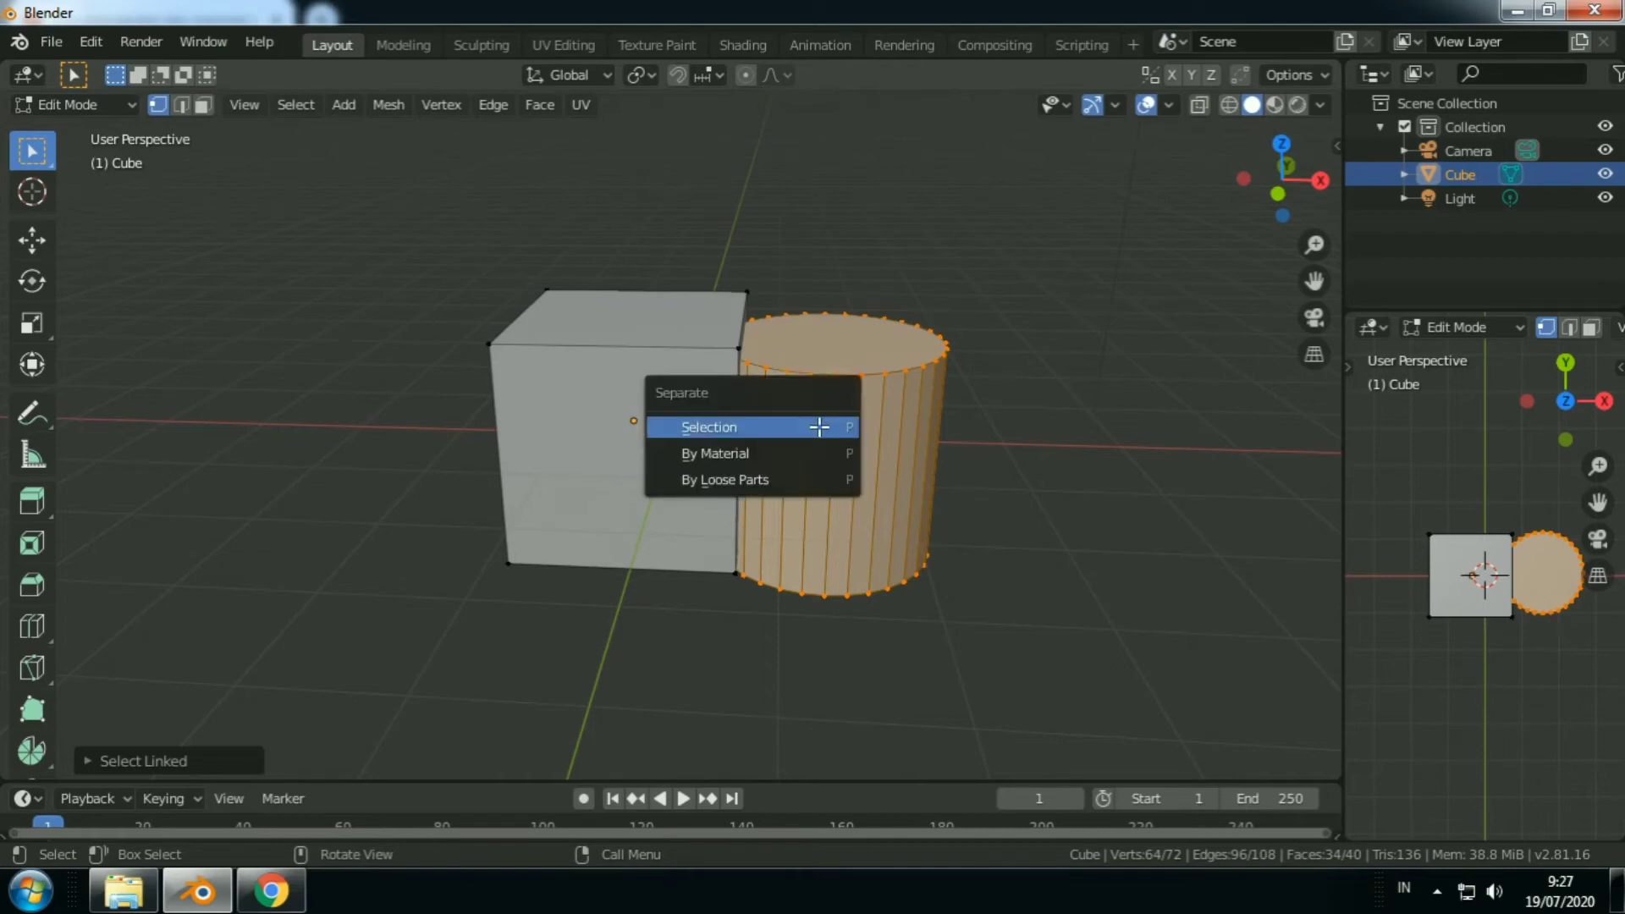
left_click(819, 431)
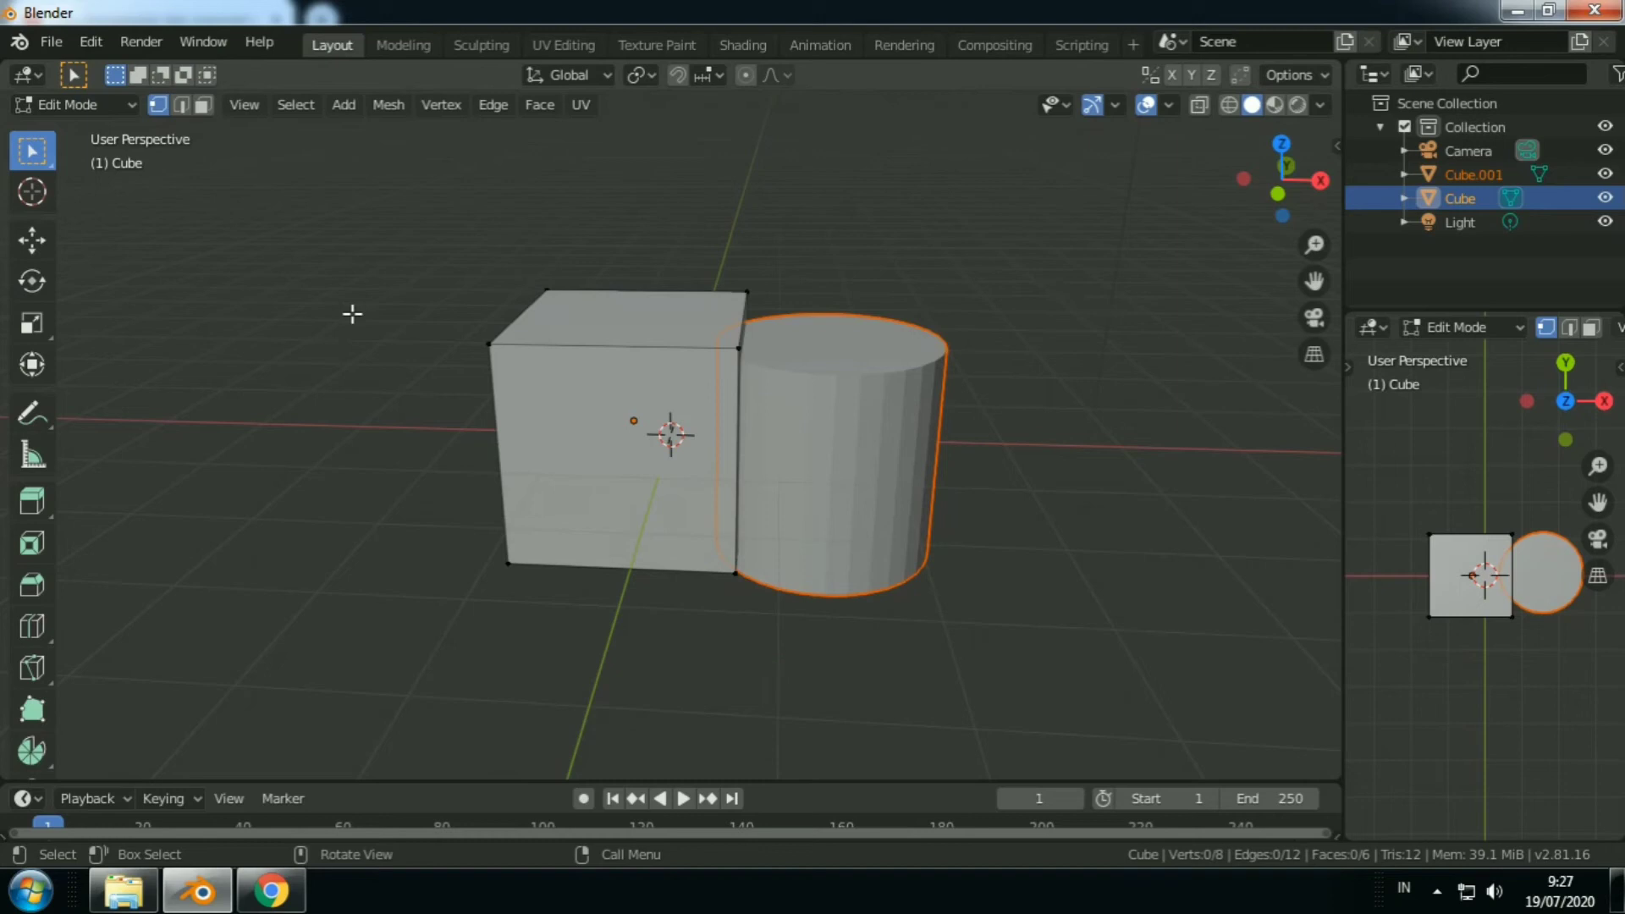
key("Tab")
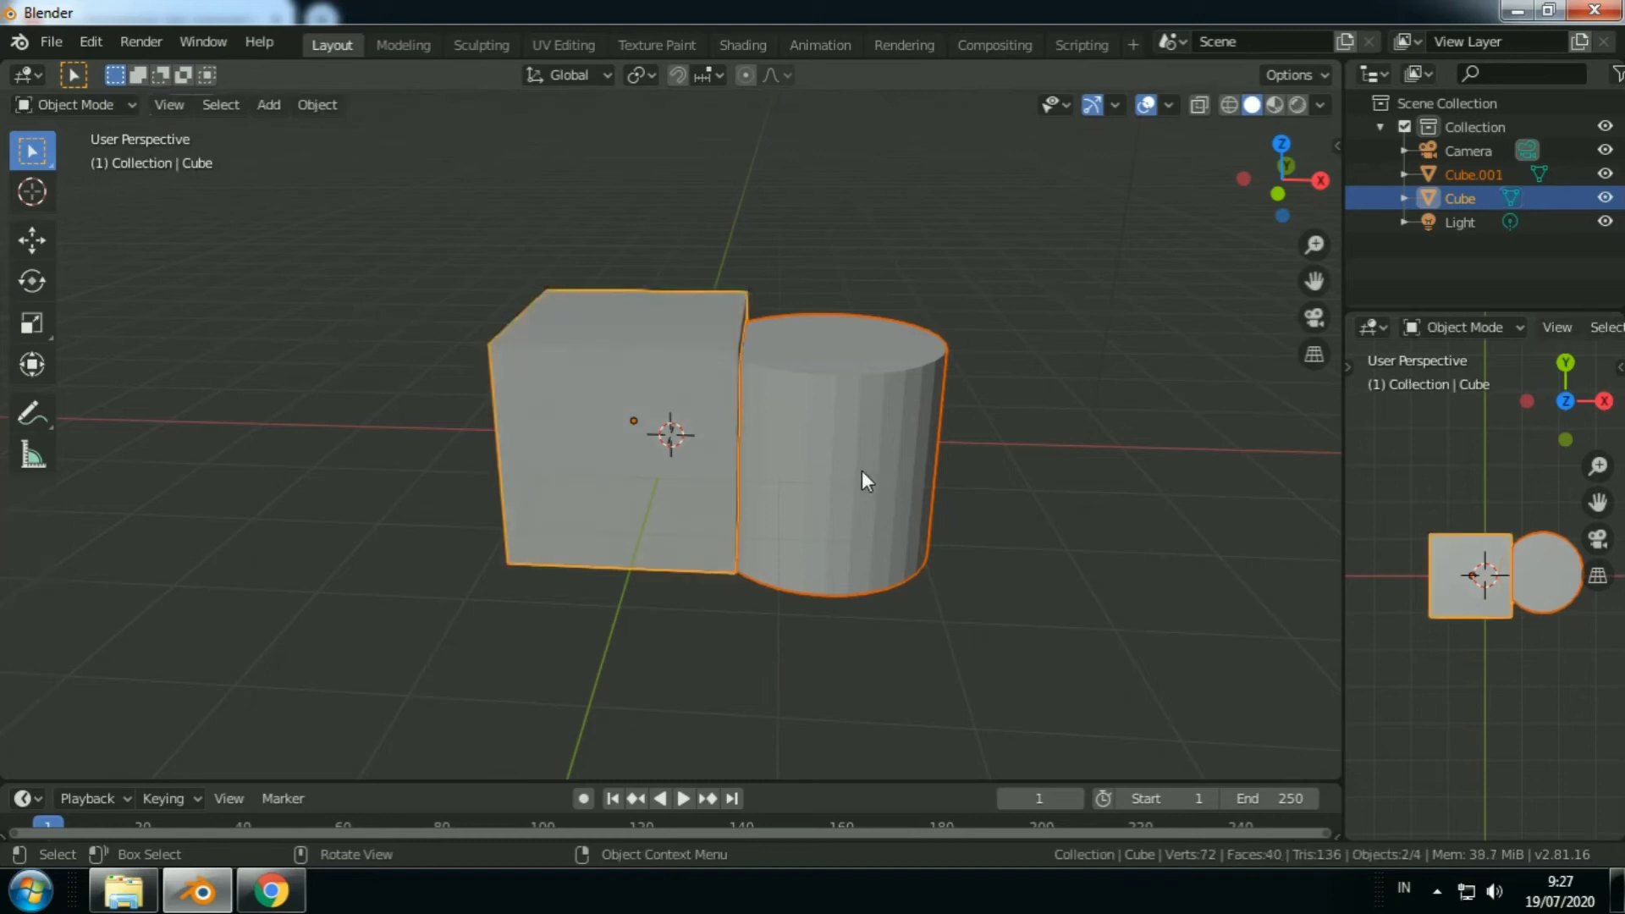
Move the cylinder right of the cube with a gap, then add the cube to the selection.
left_click(834, 465)
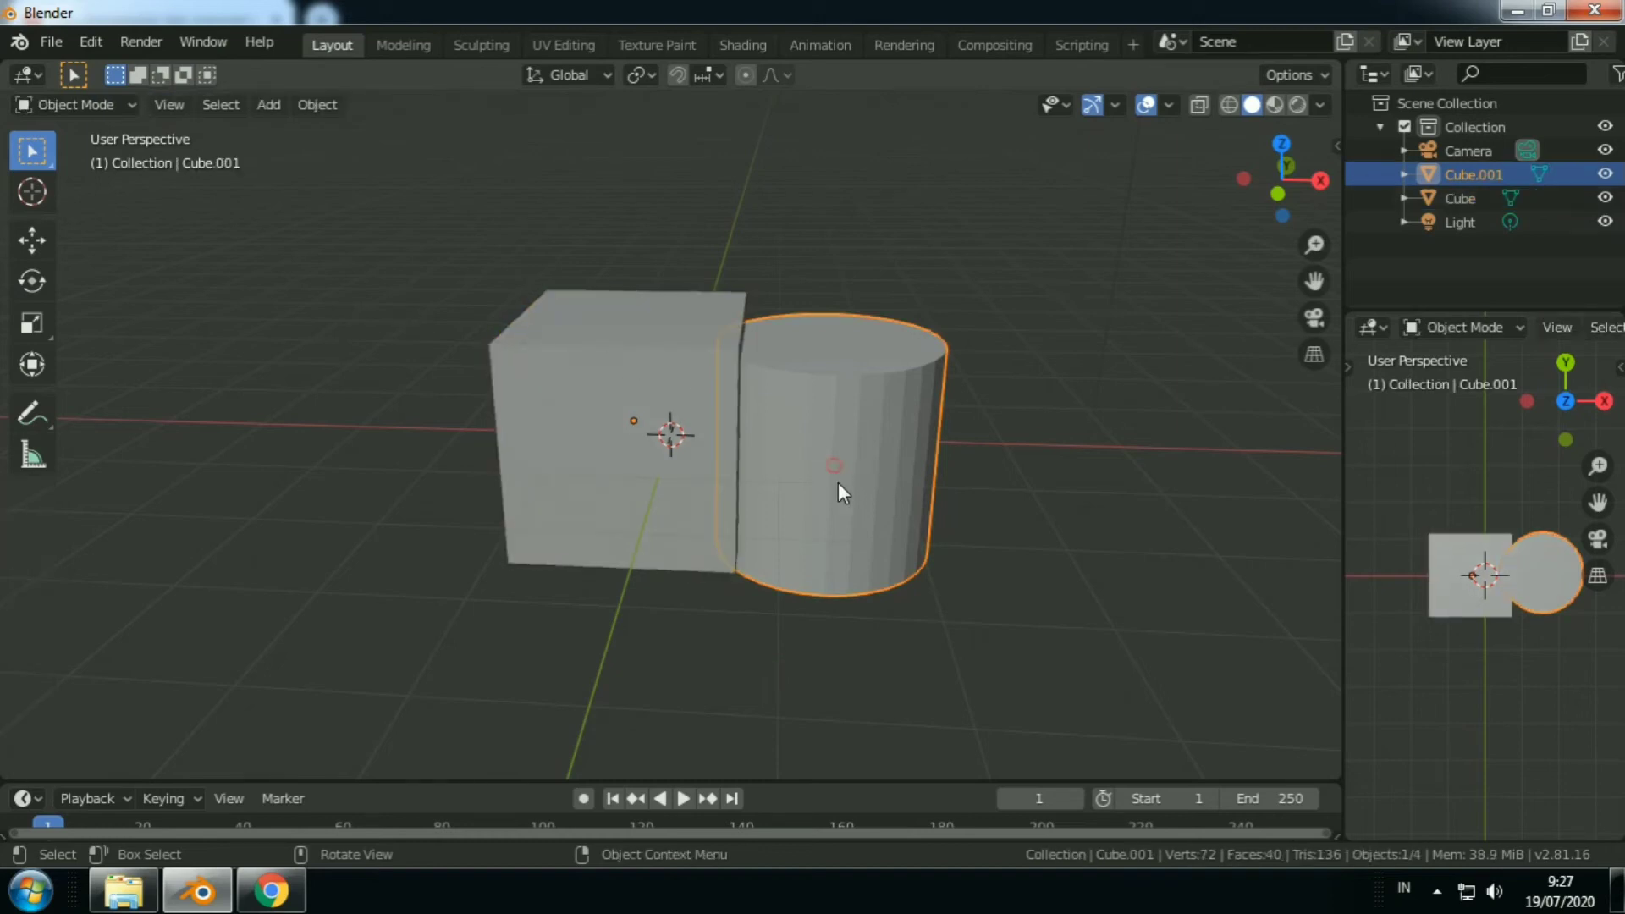
key("g")
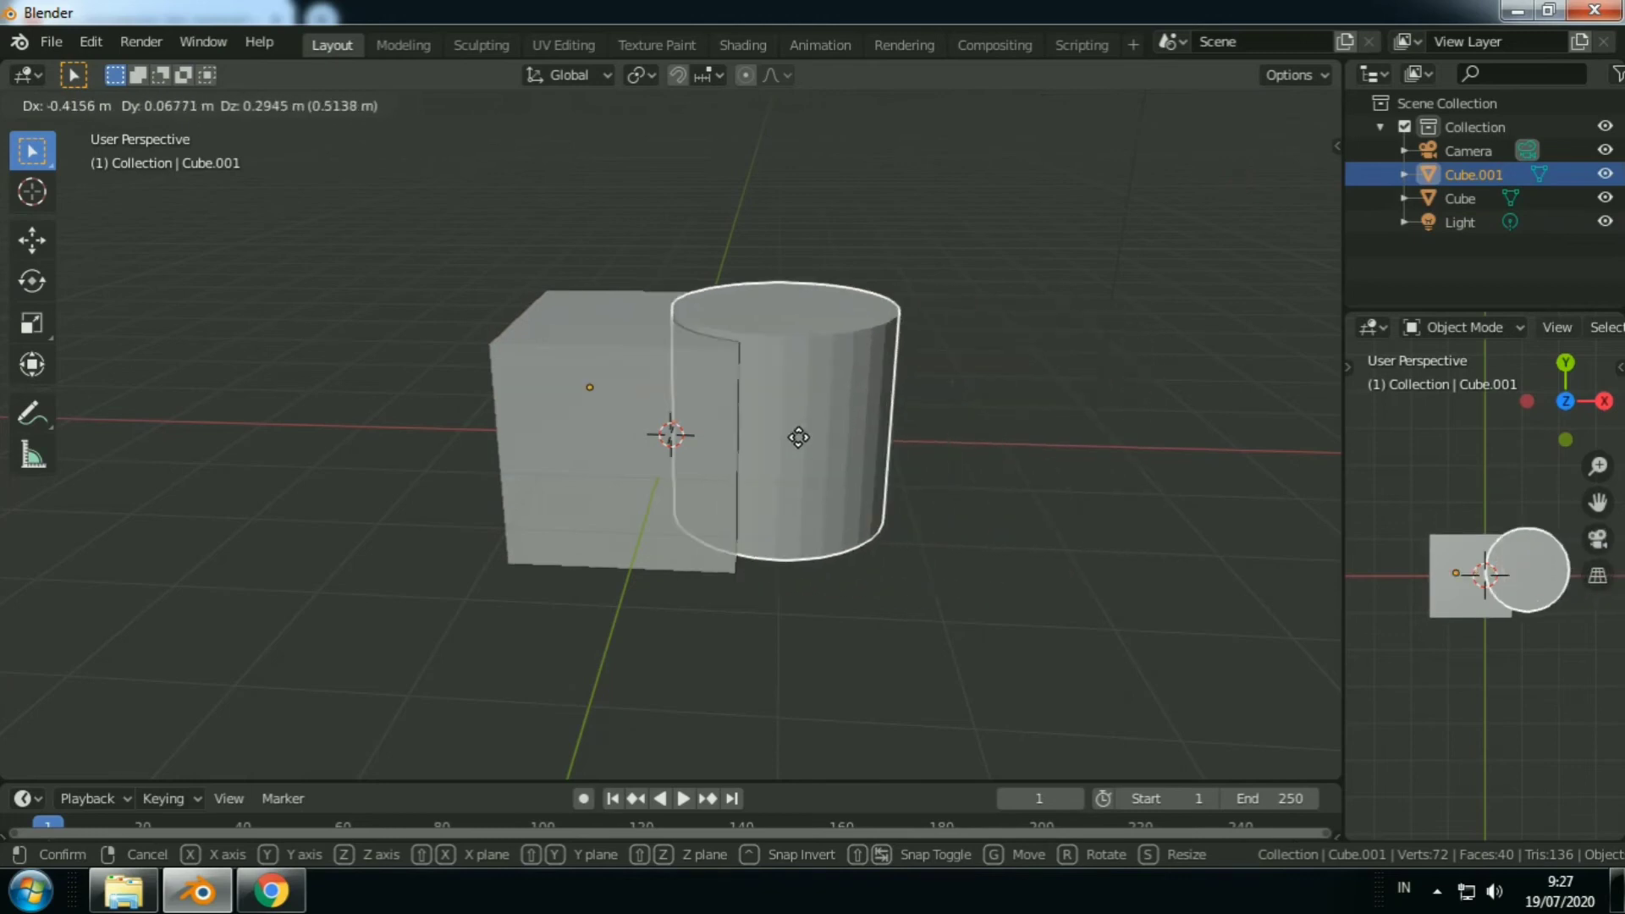
left_click(918, 447)
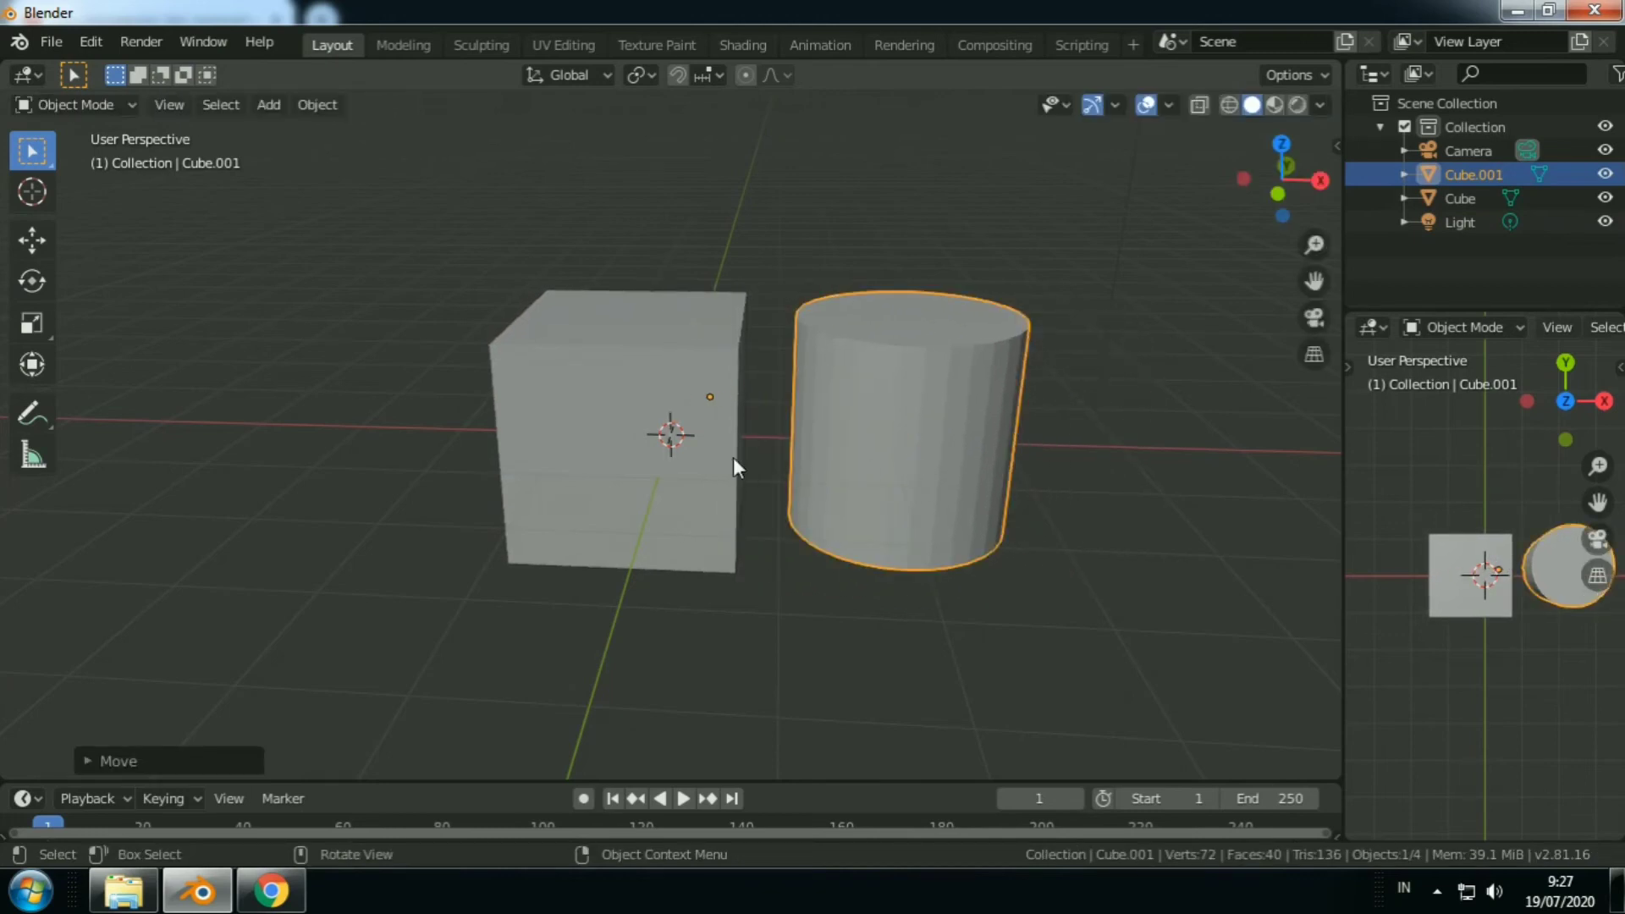
left_click(590, 427, "shift")
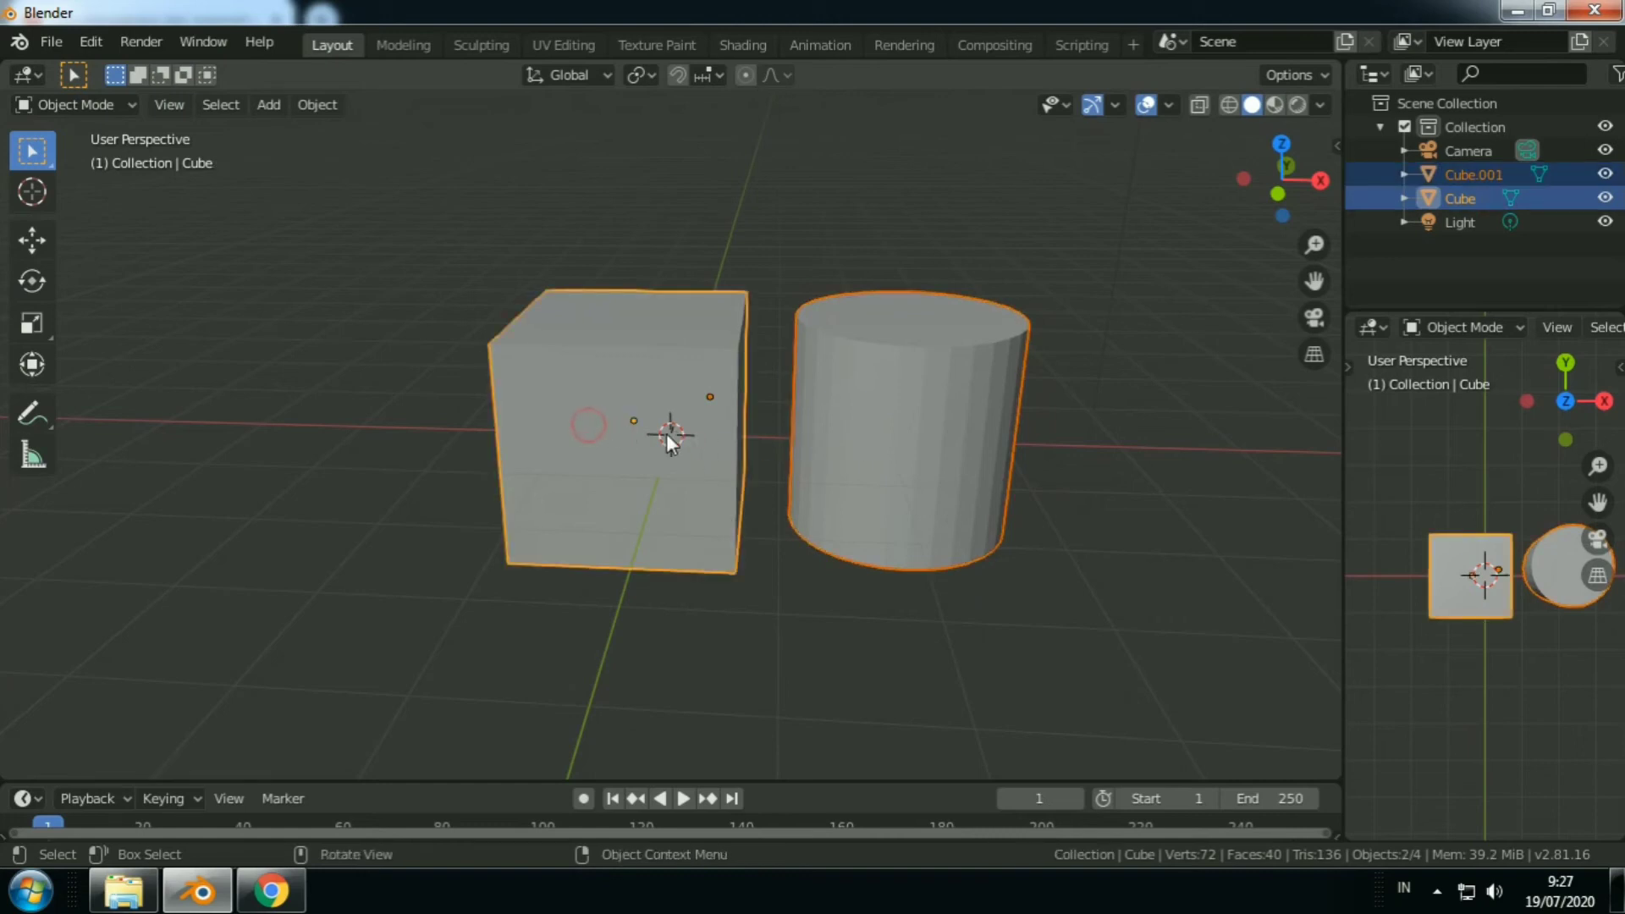
Rejoin the cylinder into Cube and move the object lower-left in two adjustments.
key("ctrl+j")
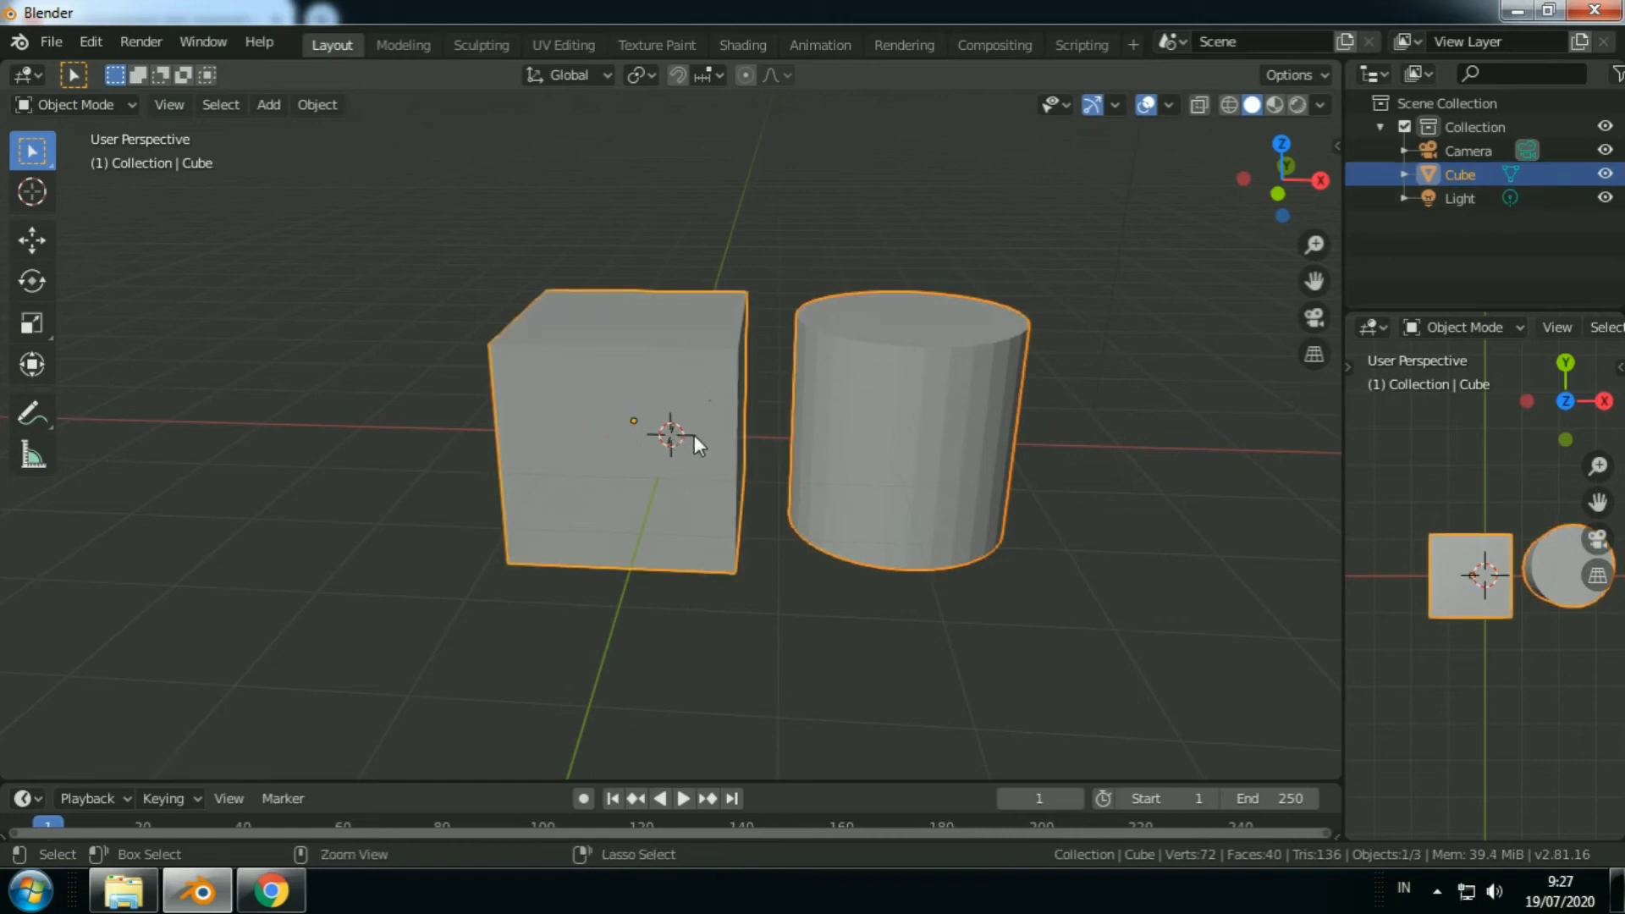
key("g")
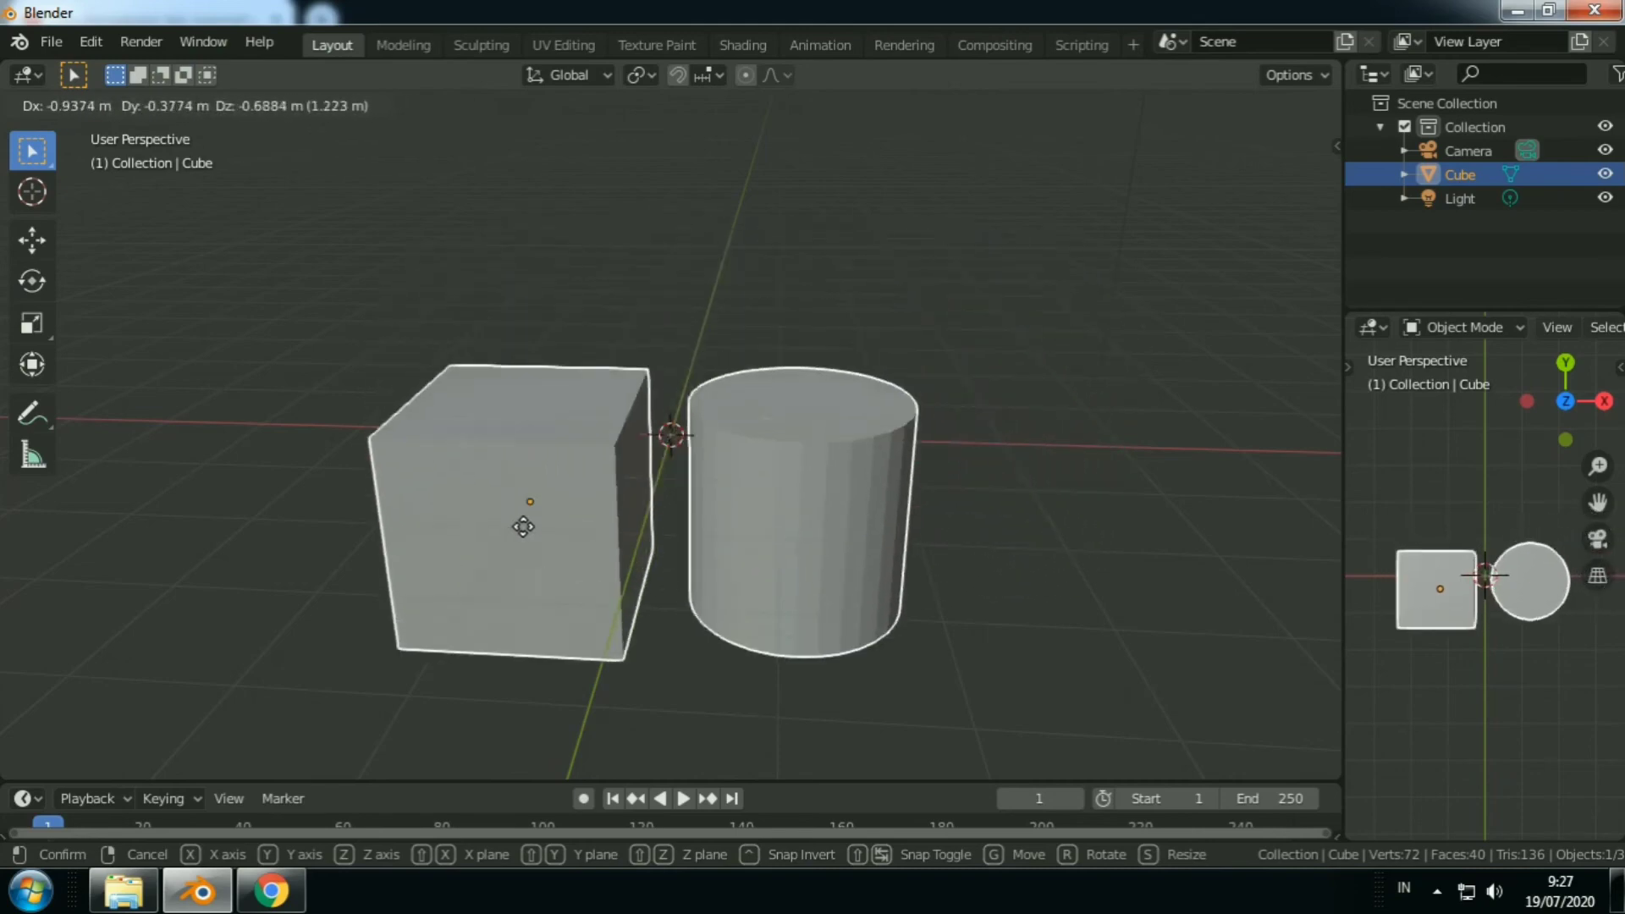
left_click(535, 440)
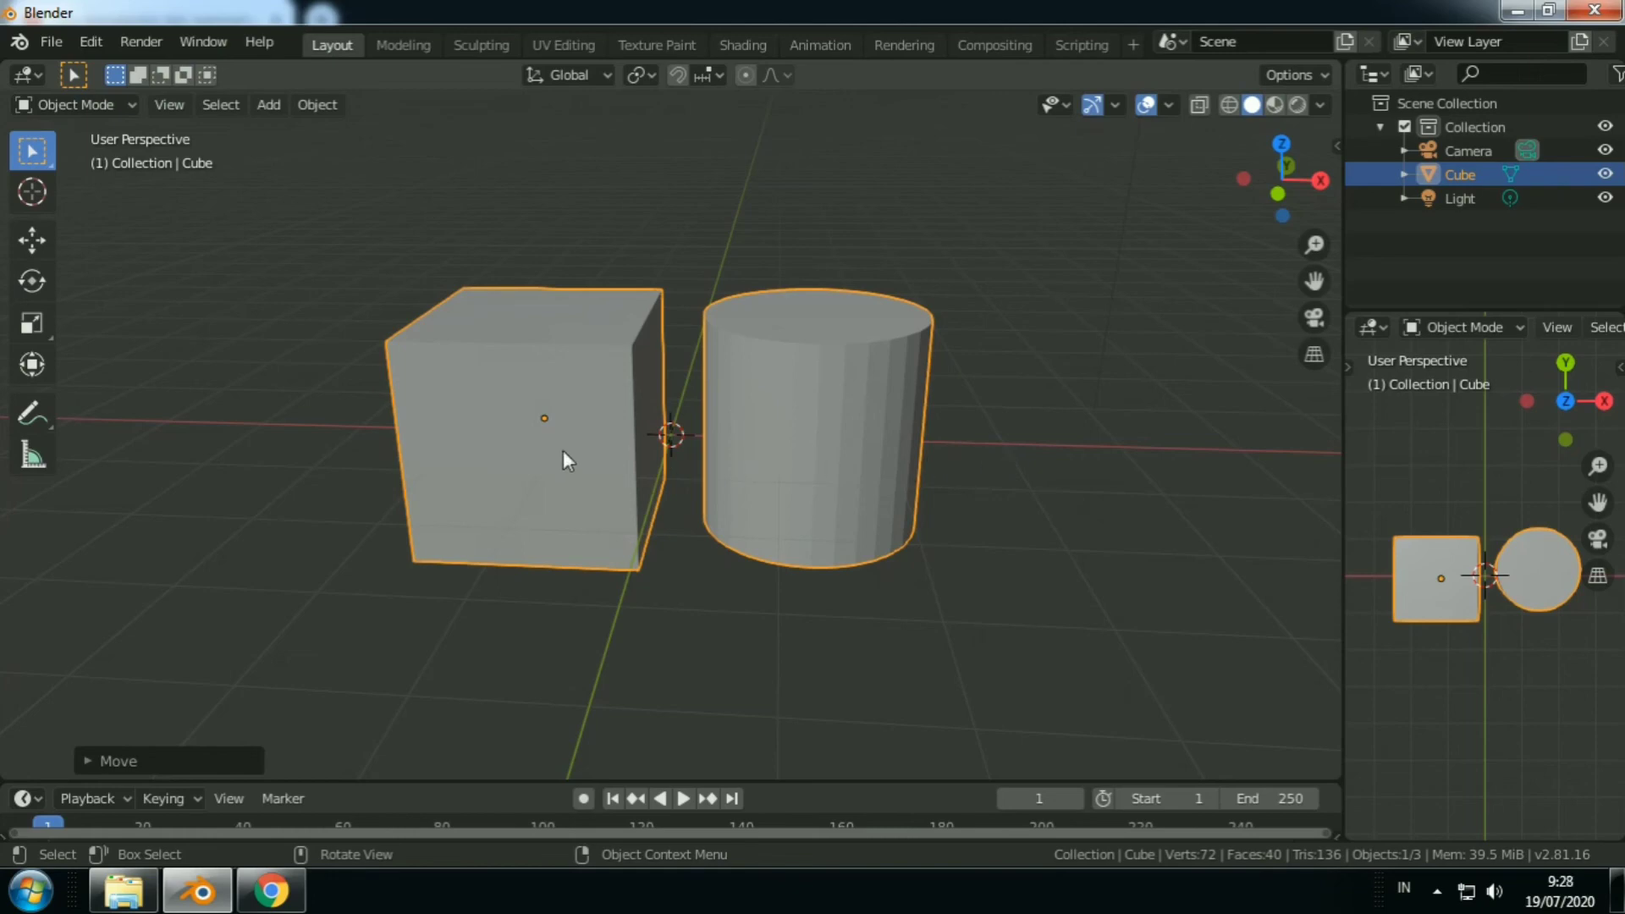
key("g")
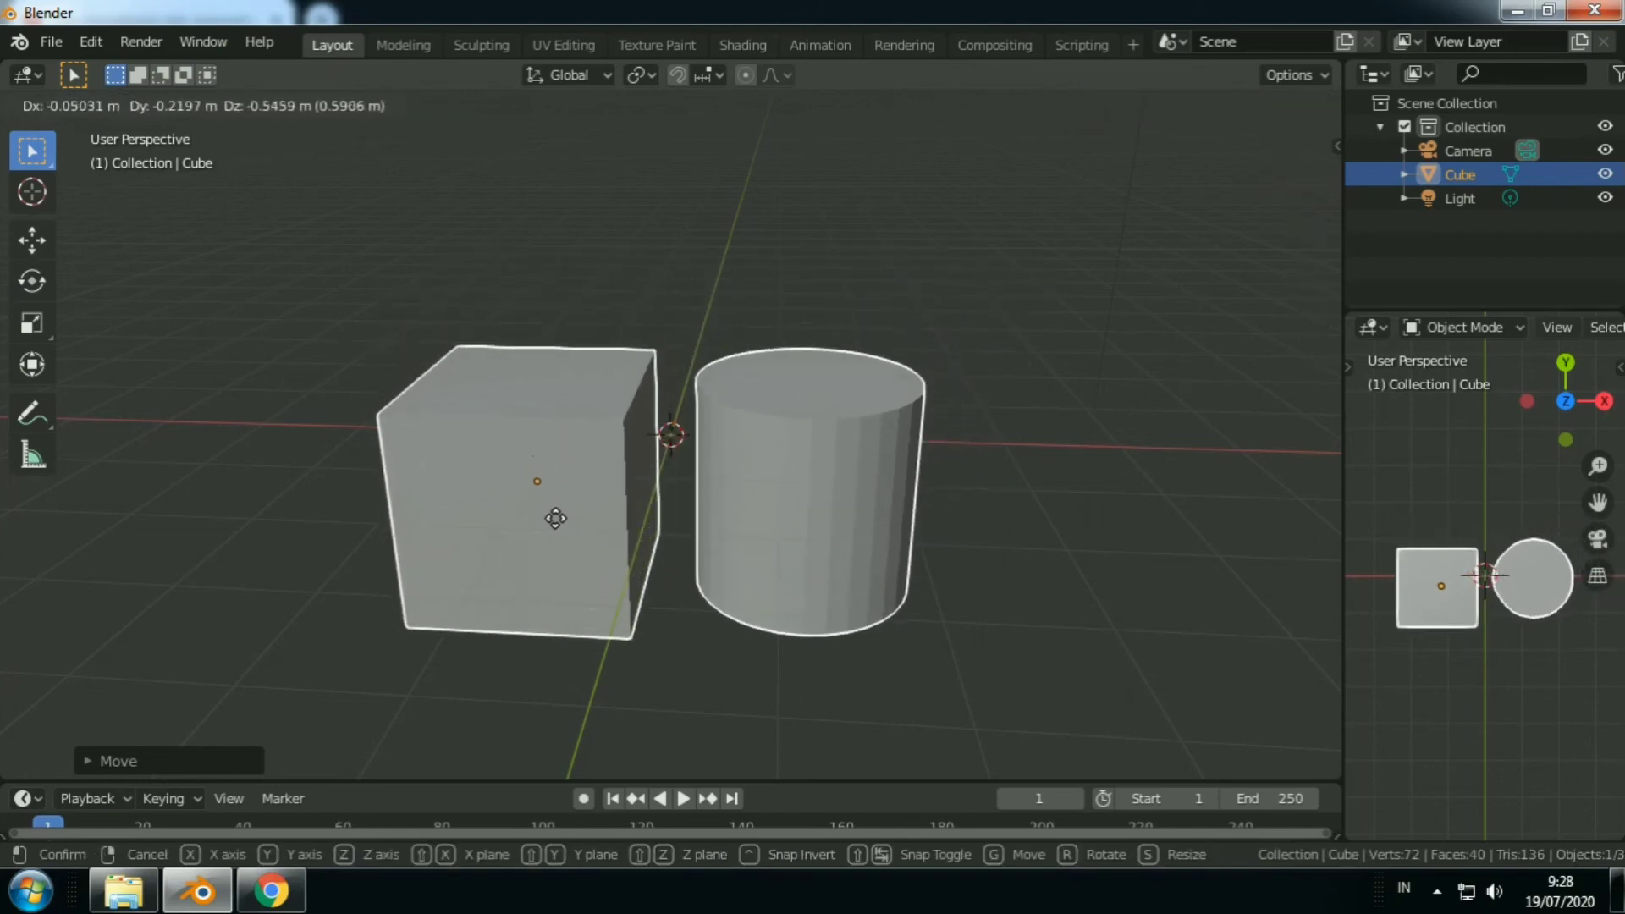
left_click(547, 475)
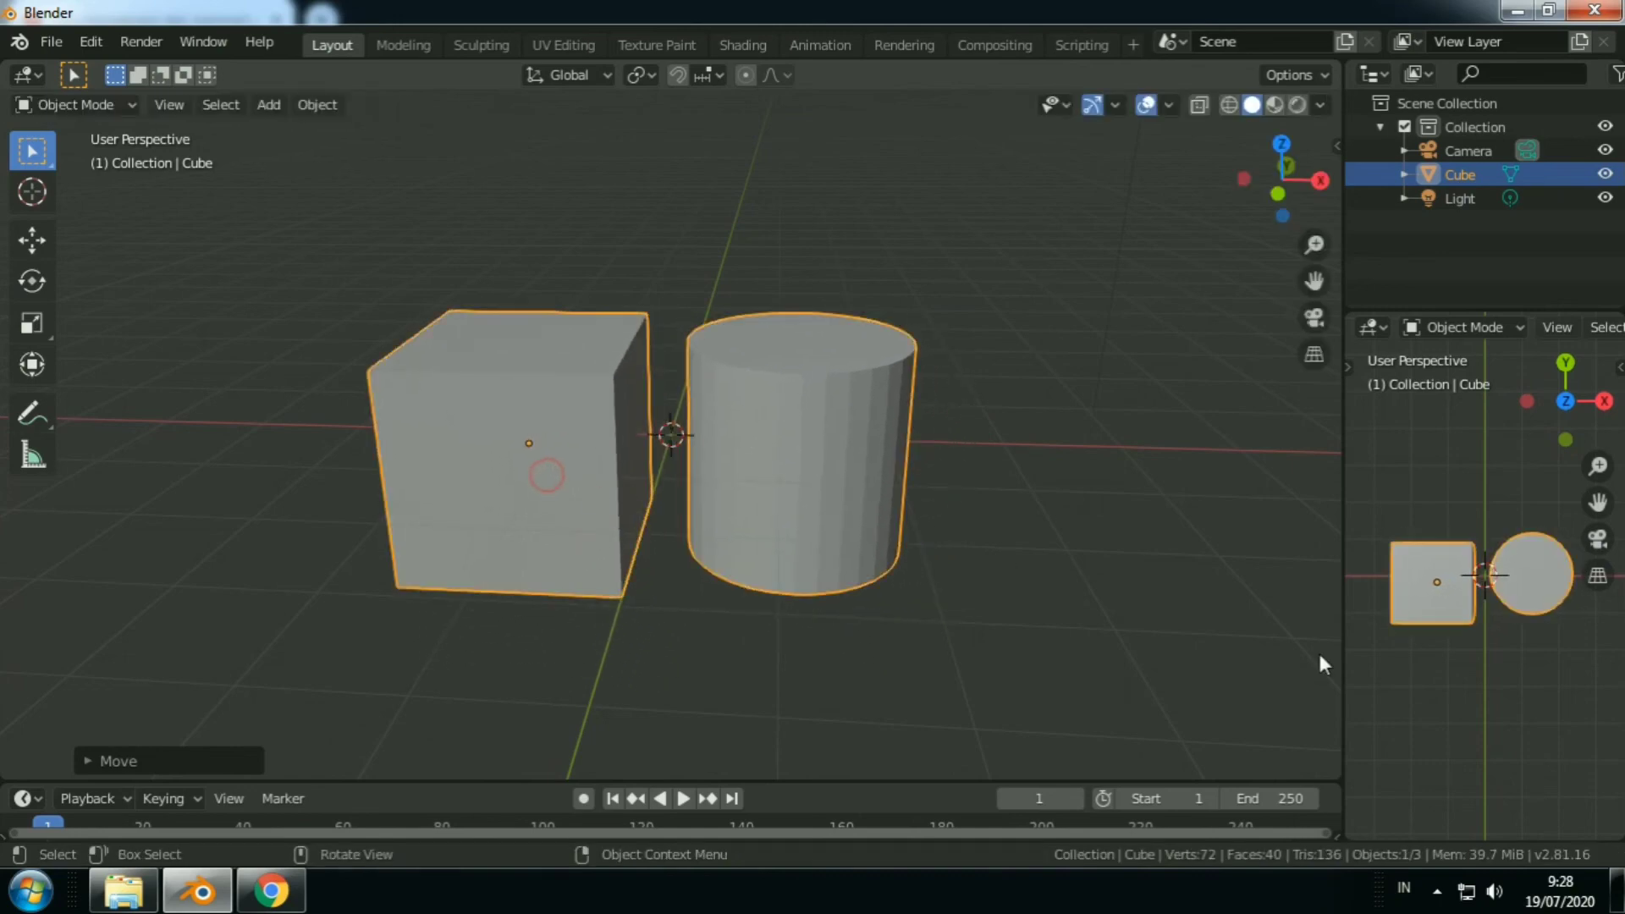
left_click(1437, 891)
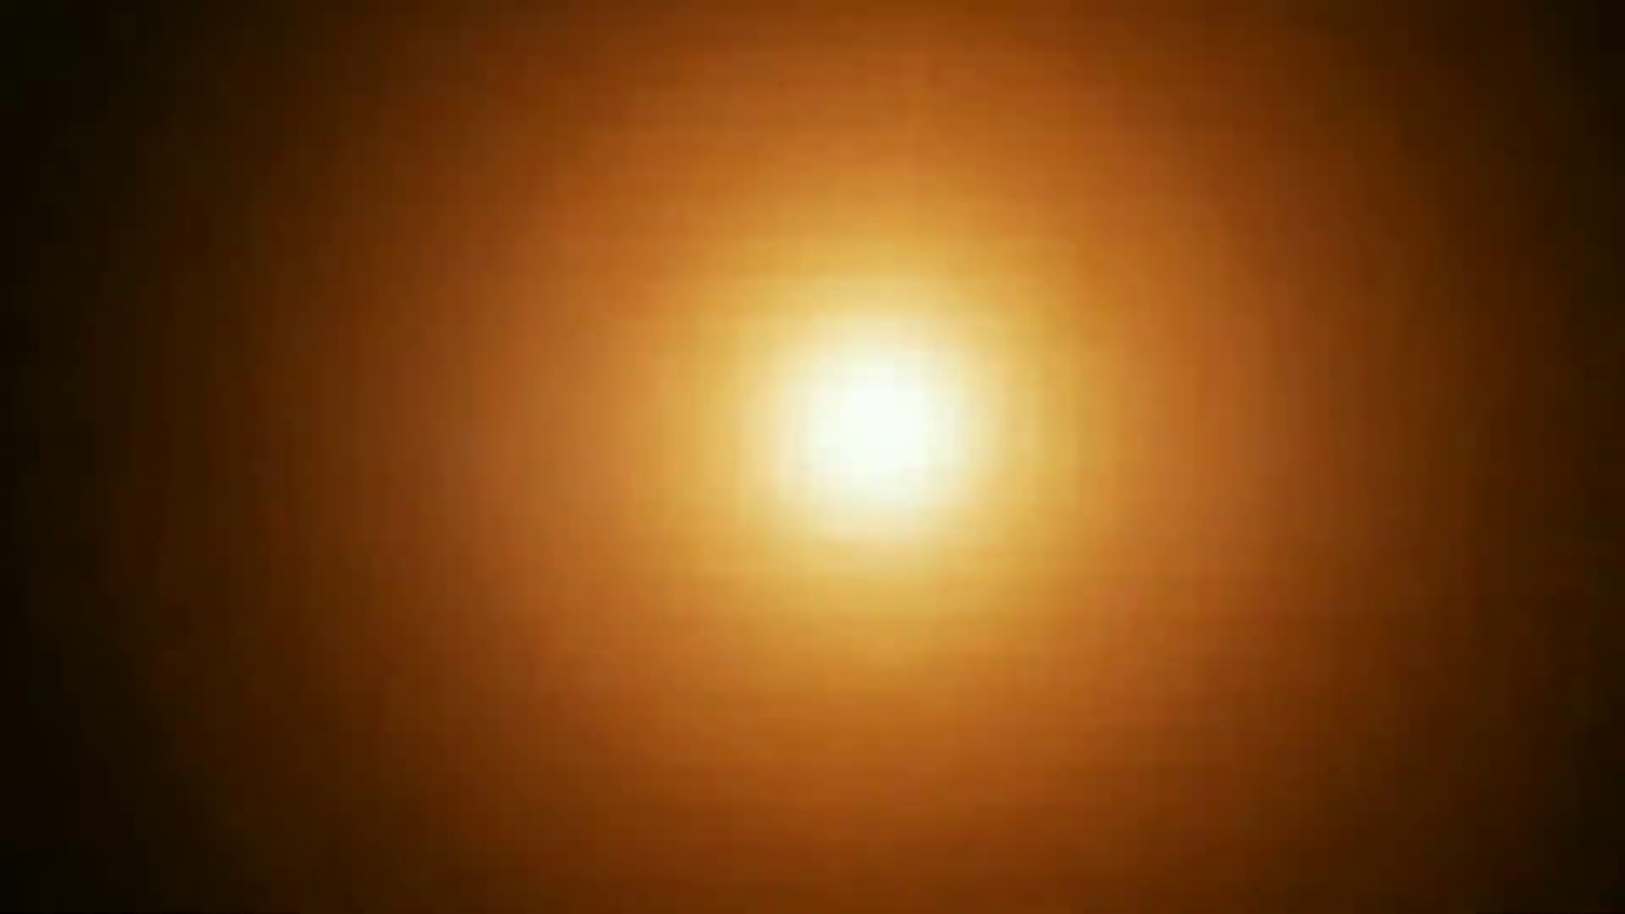